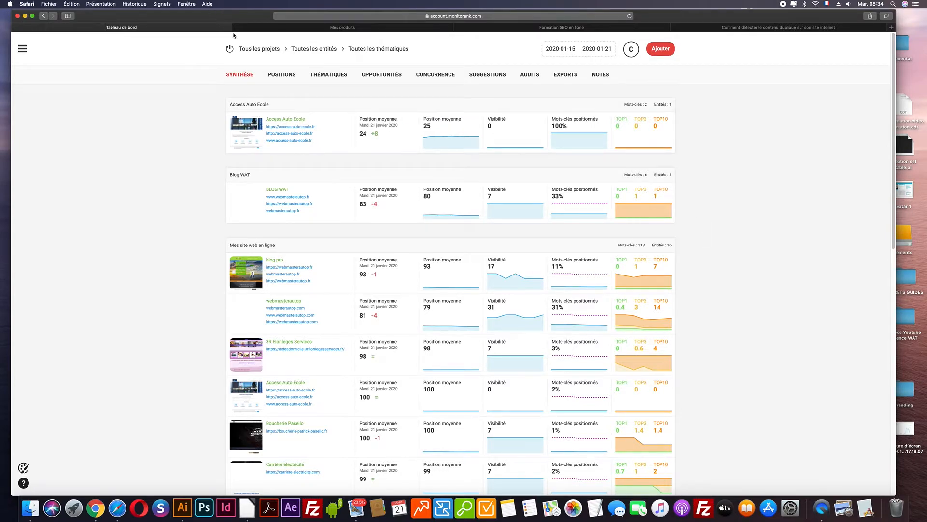
left_click(260, 50)
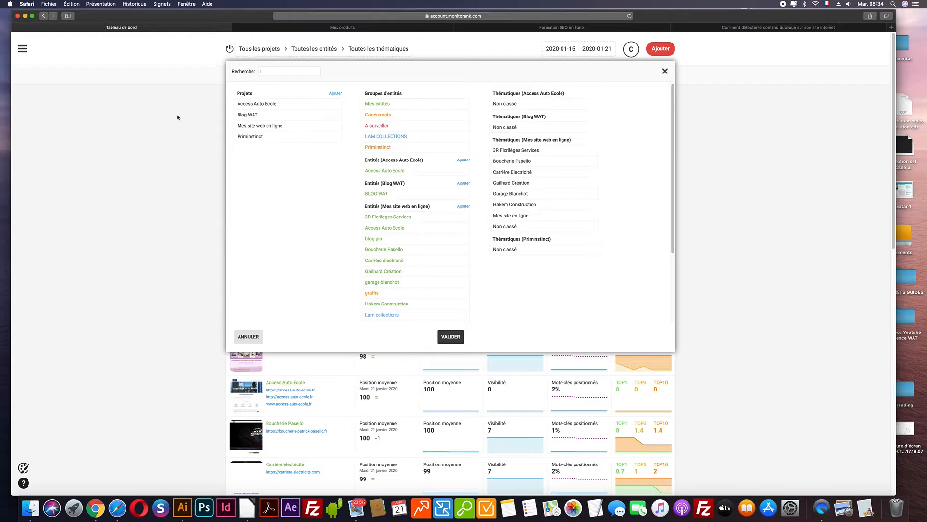
left_click(167, 126)
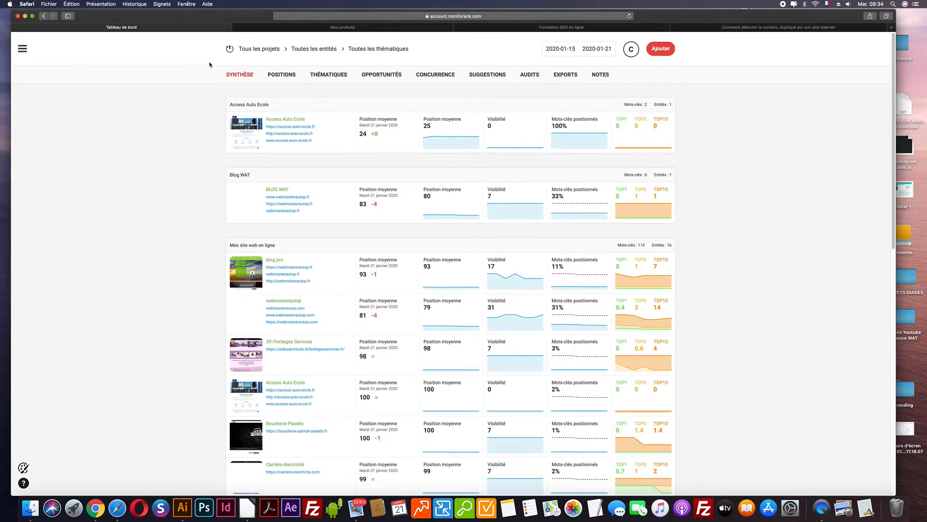
left_click(230, 49)
left_click(274, 50)
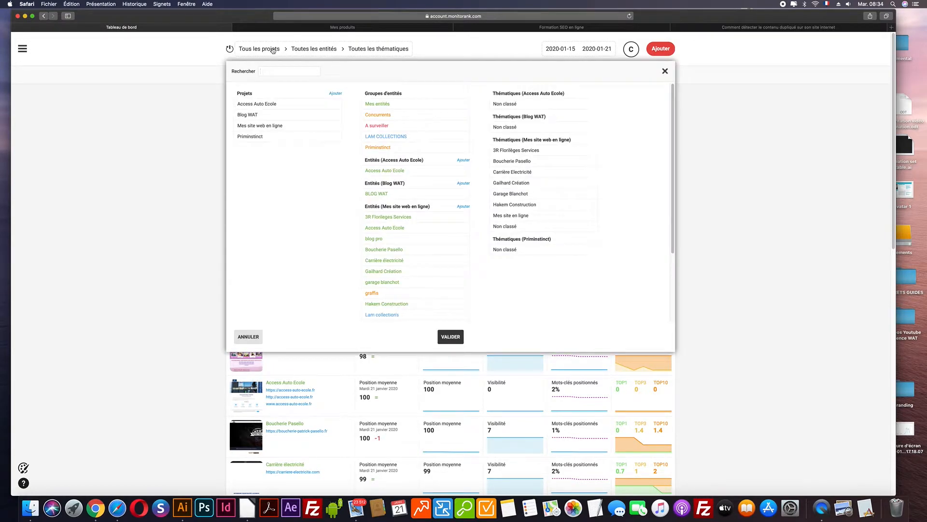
left_click(126, 225)
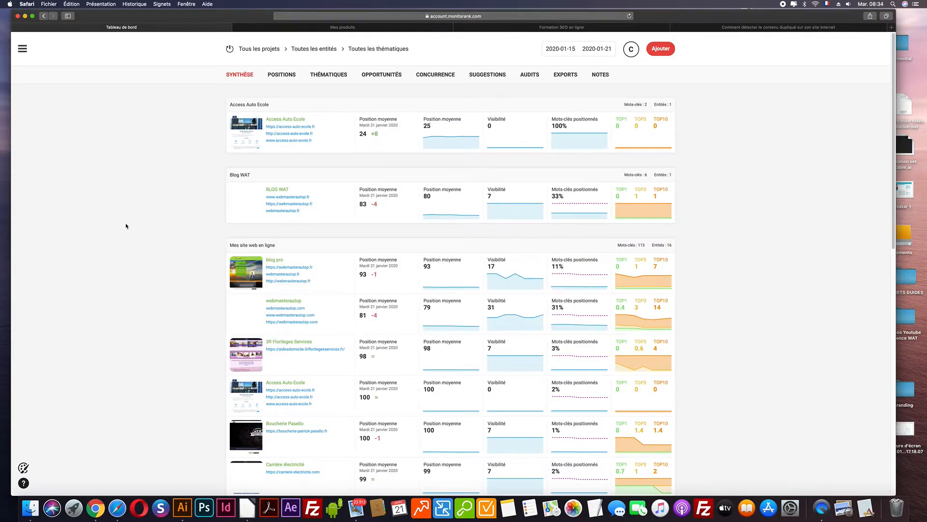
left_click(250, 51)
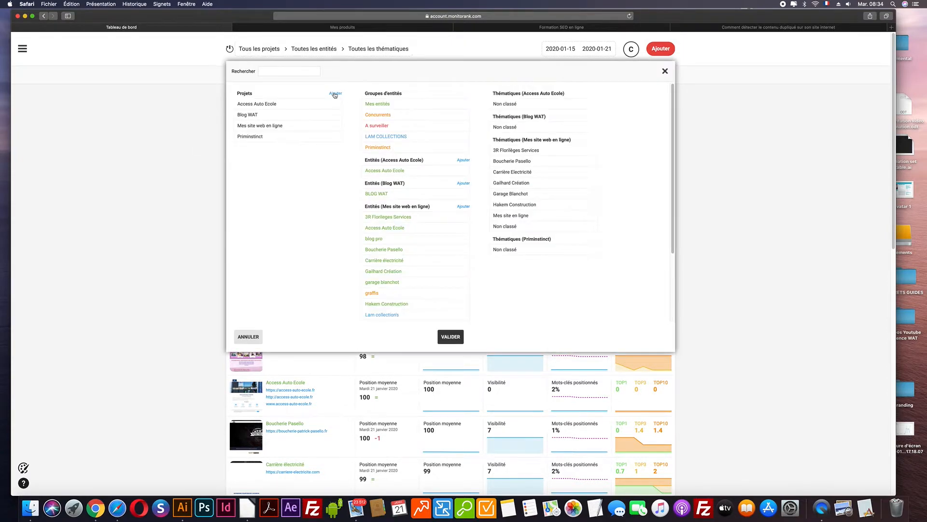
left_click(335, 93)
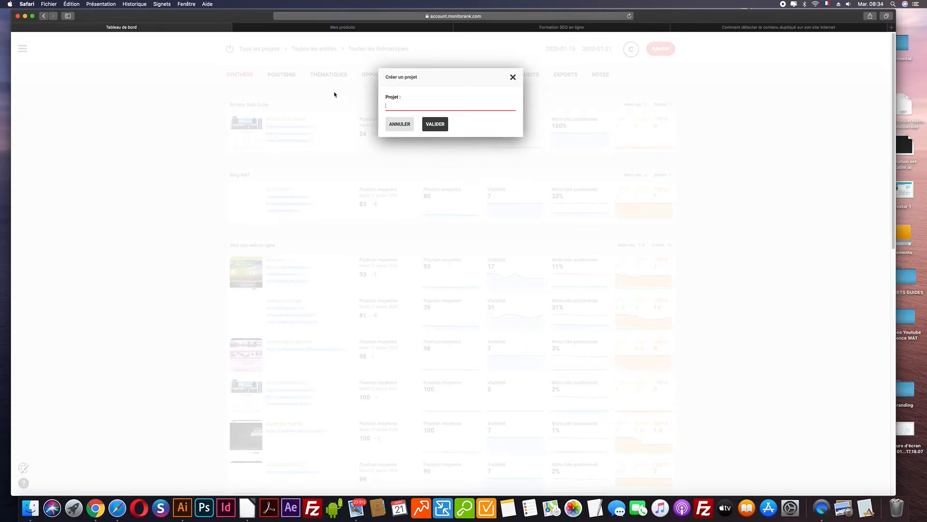
left_click(400, 124)
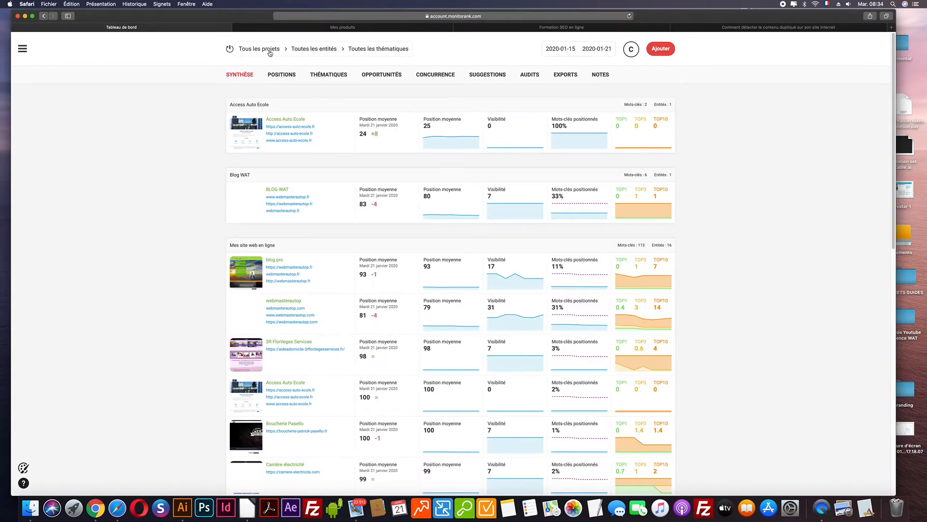
left_click(269, 50)
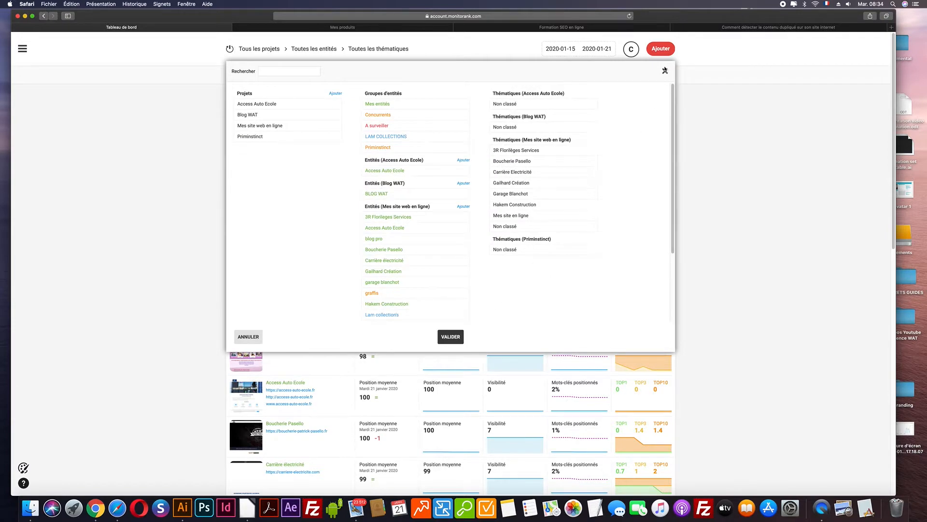
left_click(665, 70)
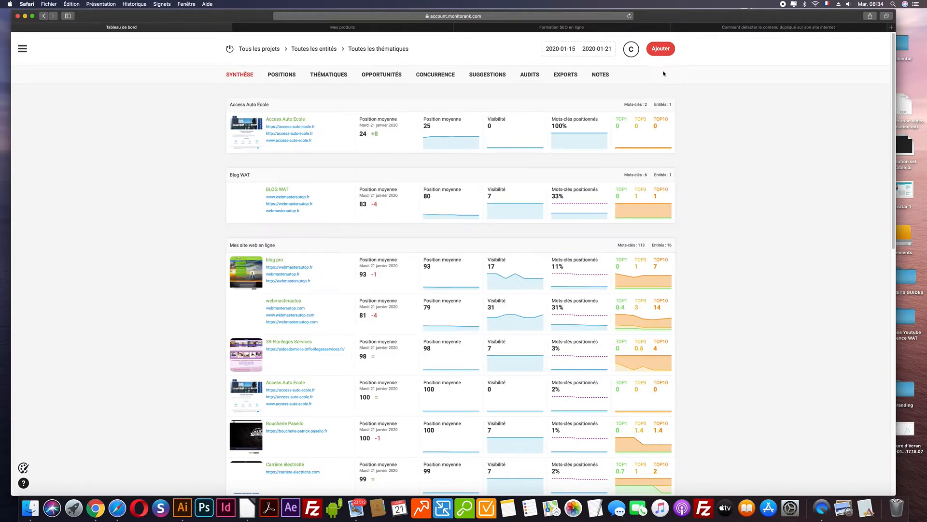
Check the account menu, close it, and open the positions report of the Access Auto Ecole entity
left_click(25, 50)
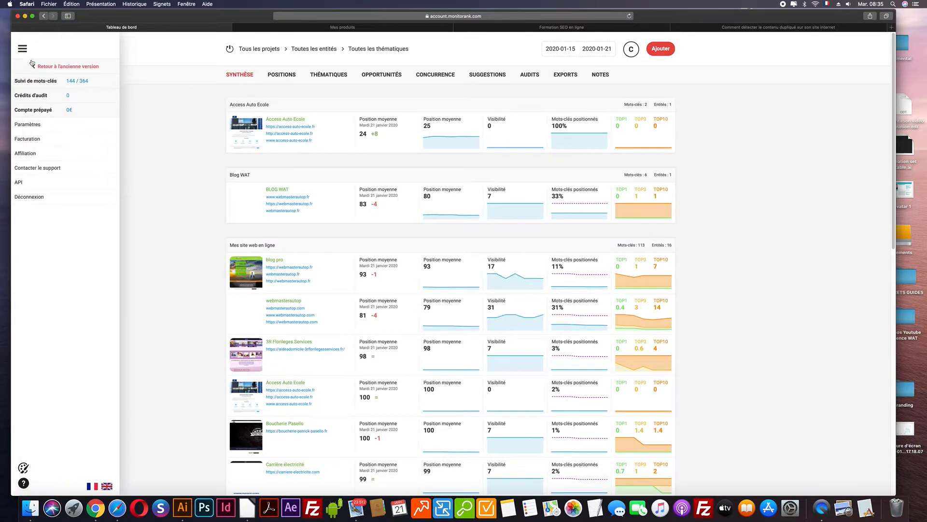
left_click(182, 78)
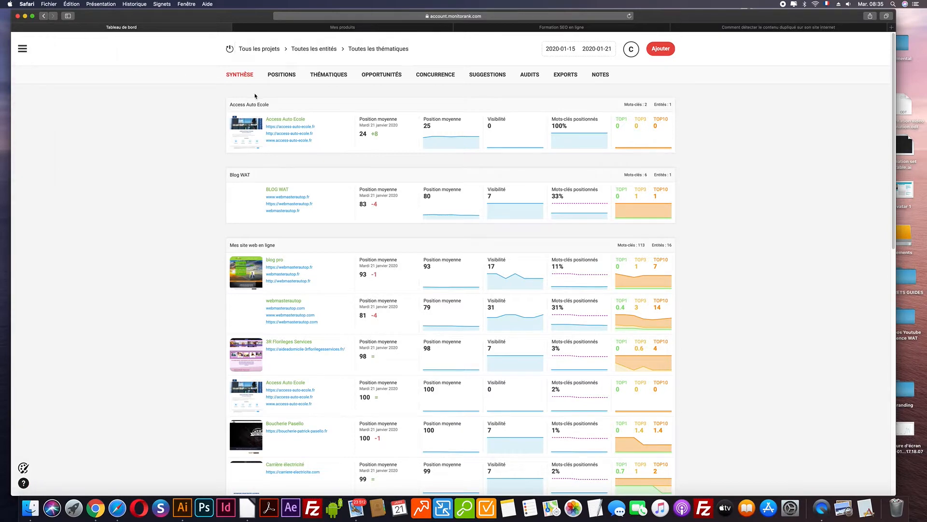
left_click(231, 49)
left_click(291, 121)
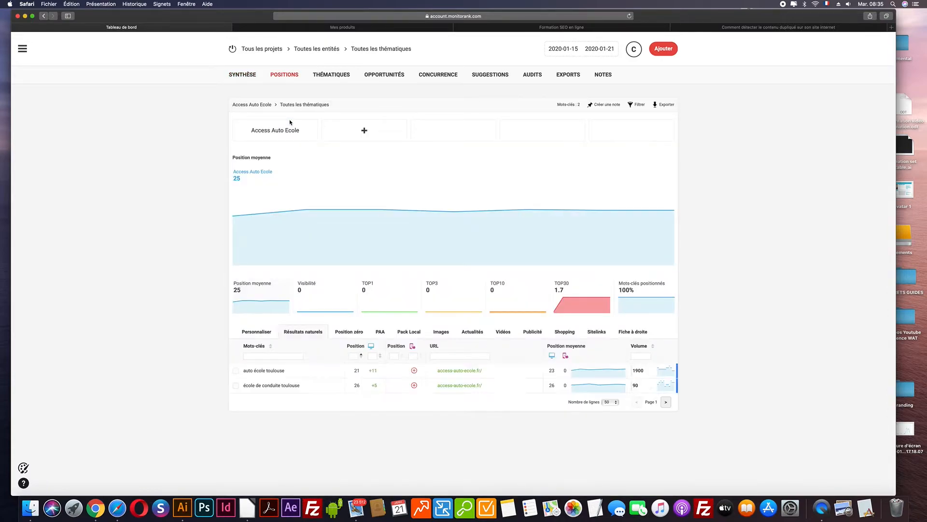
Create a new project named CB ESPACES VERTS
left_click(264, 51)
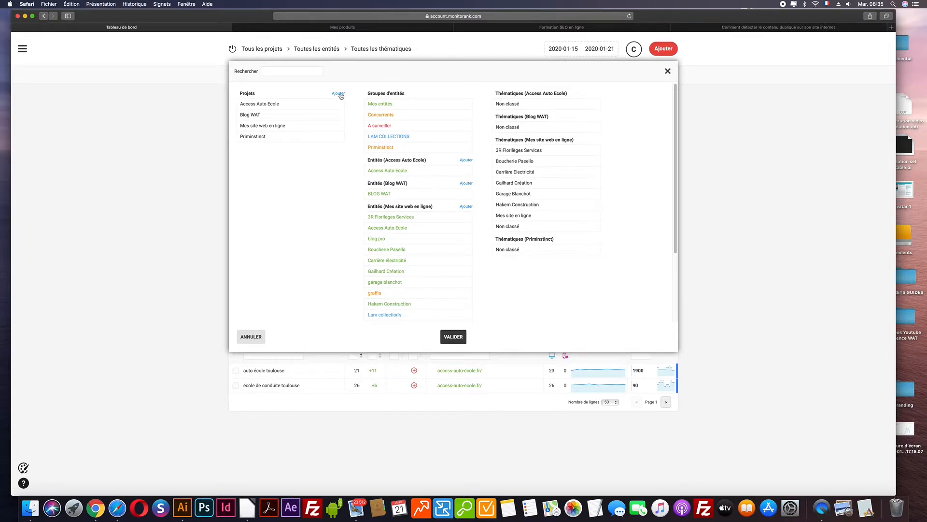
left_click(341, 94)
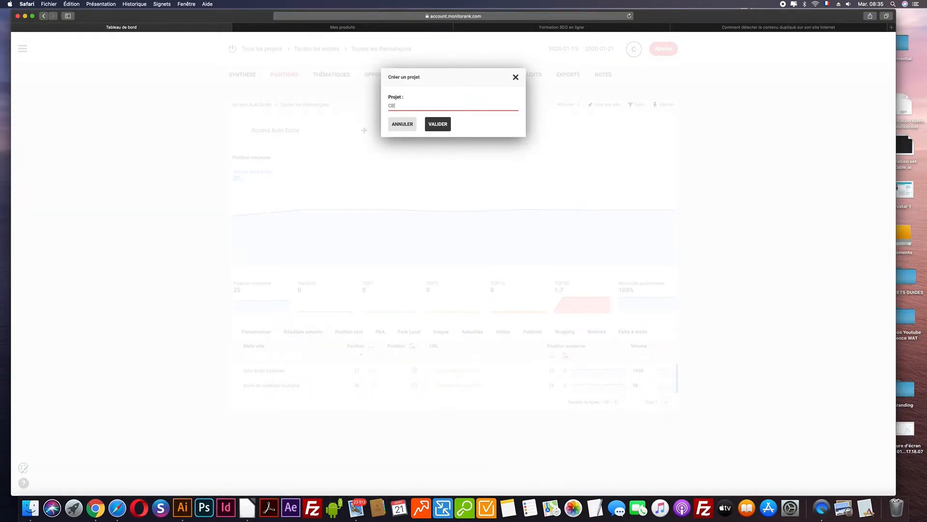
type("CB ESPACES VERTS")
left_click(440, 125)
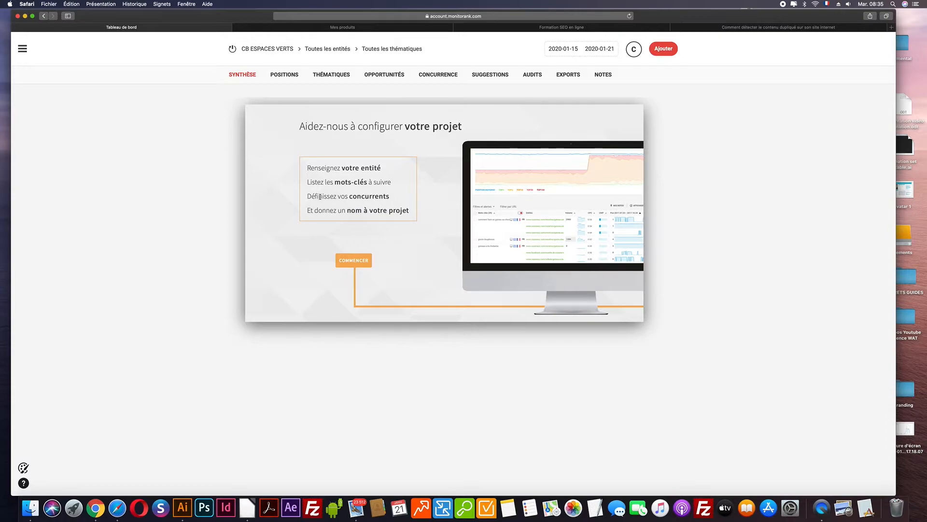
Start the project's guided setup and begin creating an entity named CB ESPACES VERTS
left_click(358, 263)
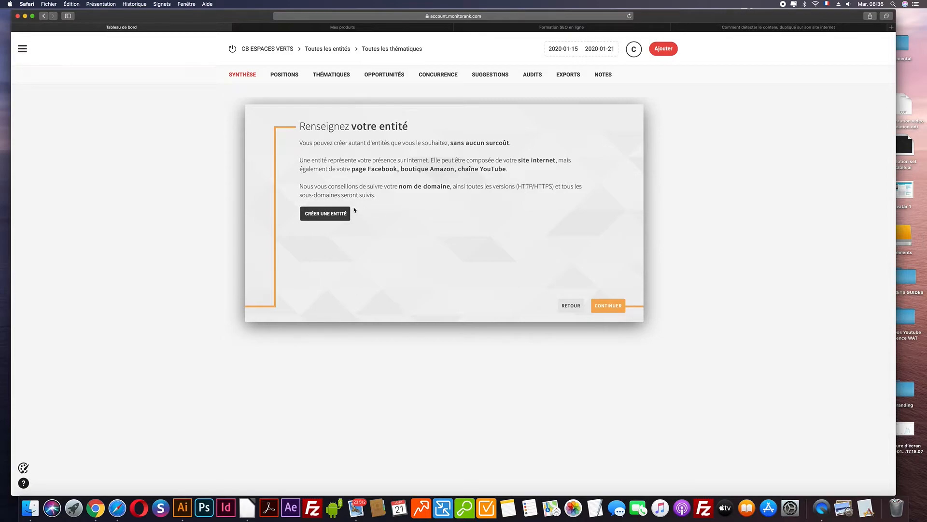
left_click(339, 216)
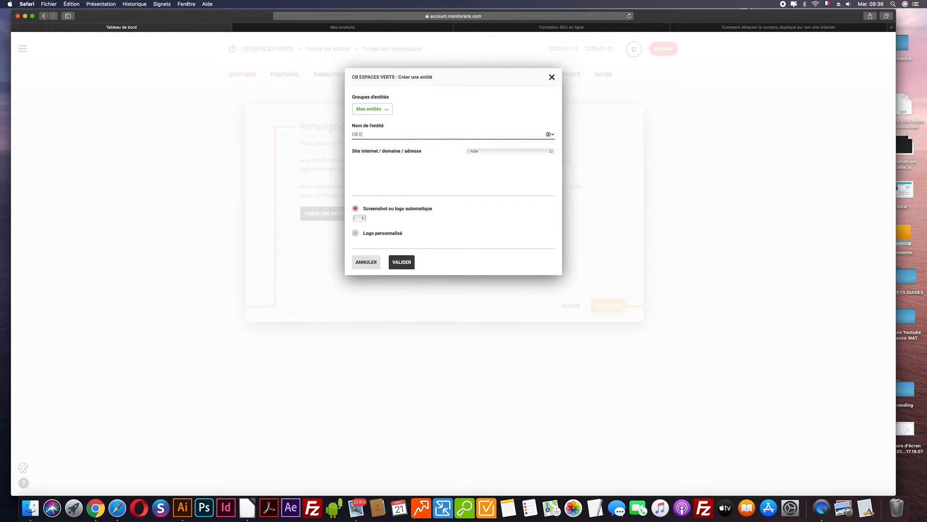
type("CB ESPACES VERTS")
View the entity address help for "Son domaine, sous-domaine, dossier" and close its video
left_click(494, 152)
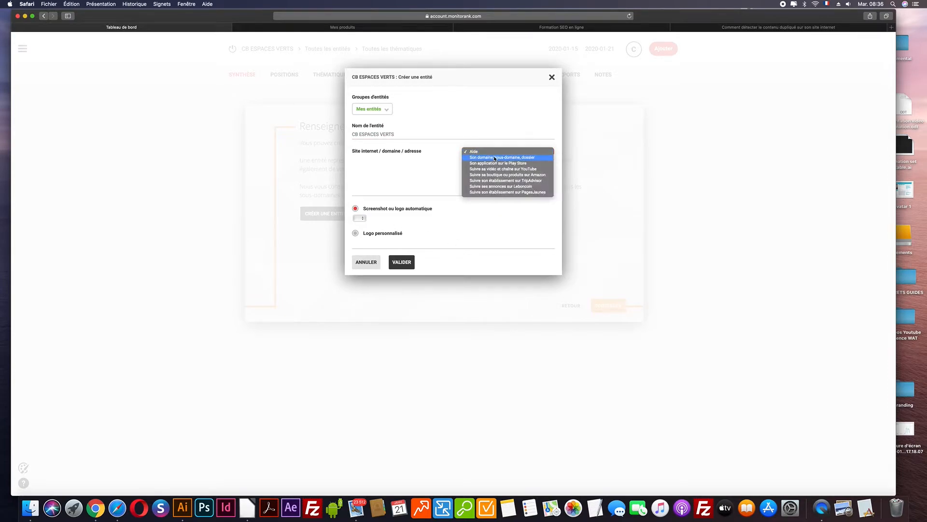
left_click(493, 156)
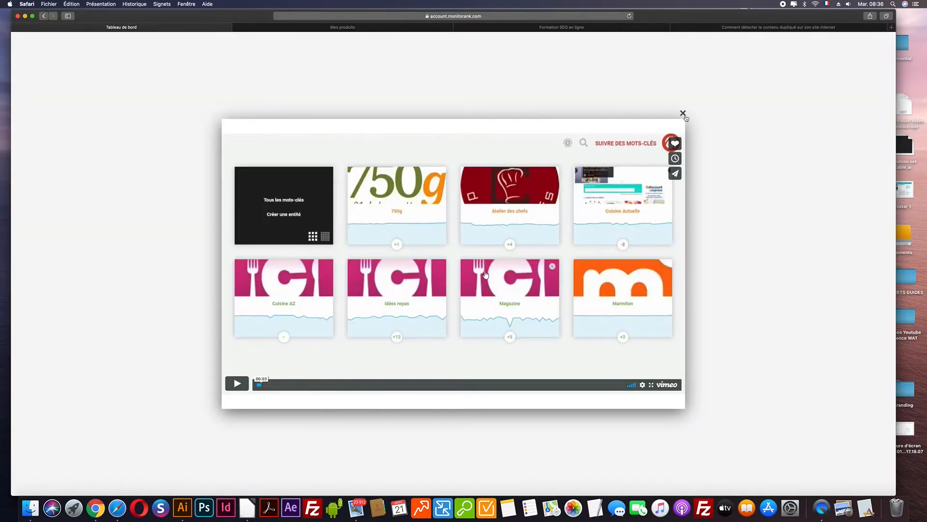
left_click(683, 113)
left_click(416, 179)
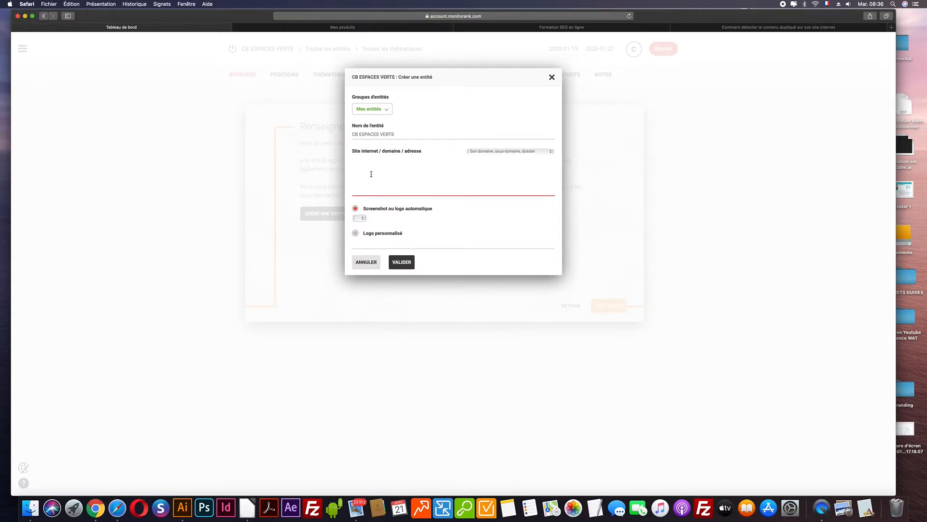
type("www.")
left_click(891, 27)
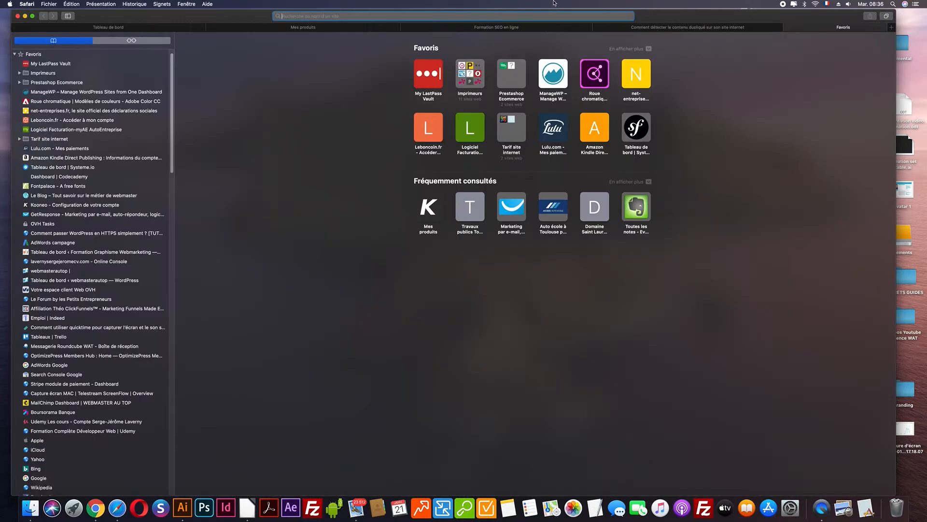
type("pay")
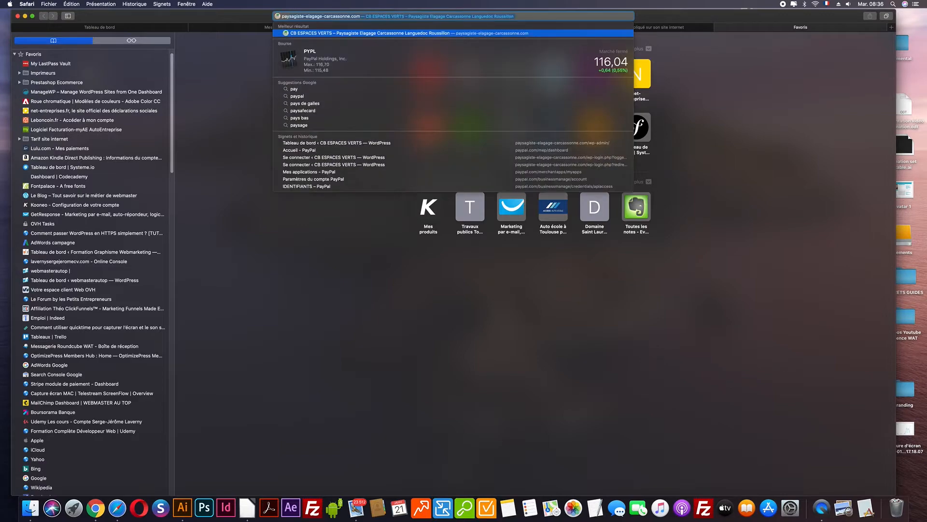
key("Return")
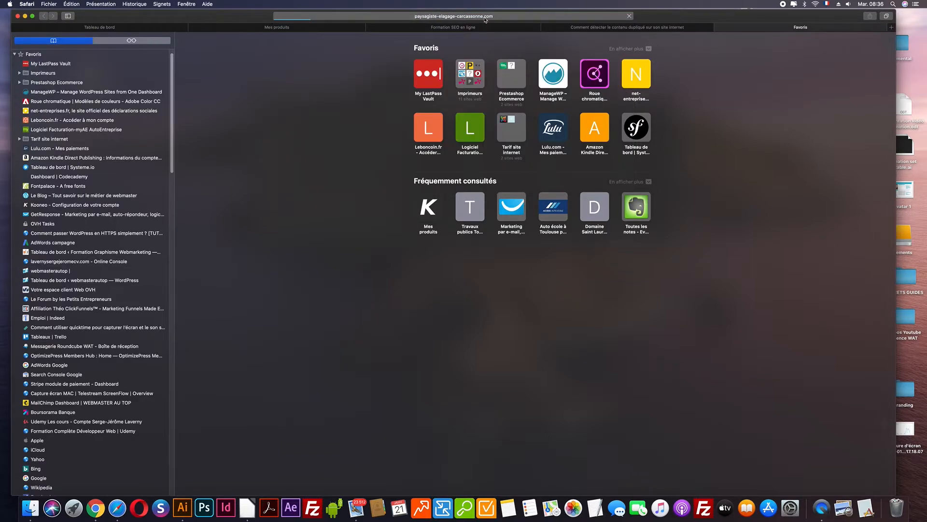
left_click(468, 18)
key("super+c")
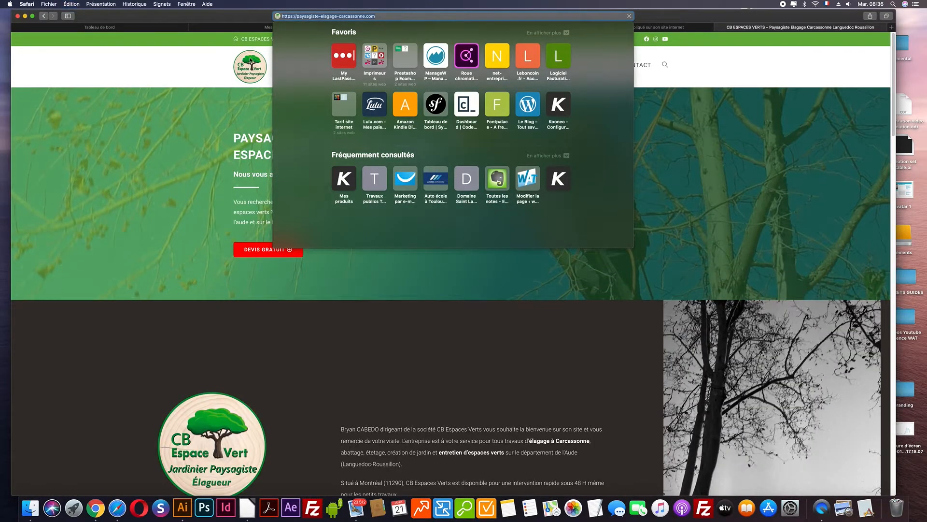
left_click(130, 104)
left_click(118, 27)
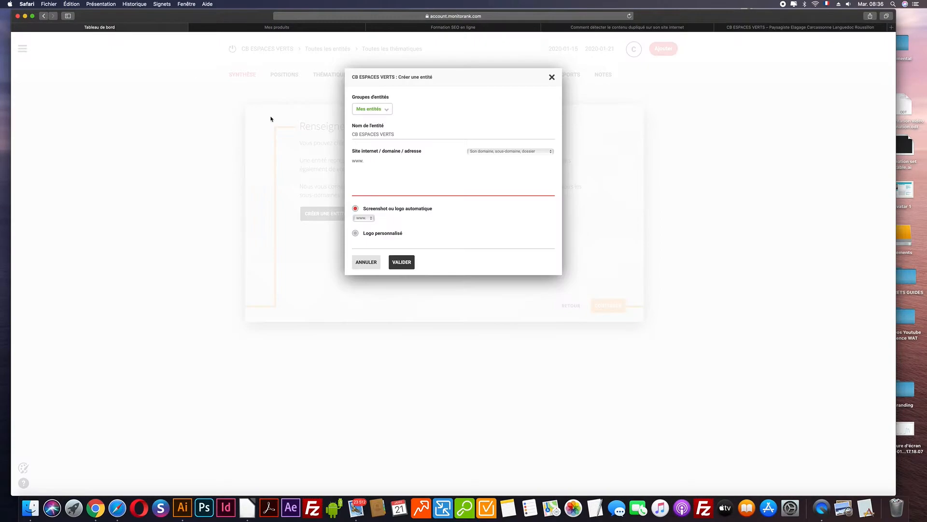
left_click_drag(365, 159, 342, 161)
left_click(374, 161)
key("super+v")
left_click_drag(379, 161, 363, 162)
key("BackSpace")
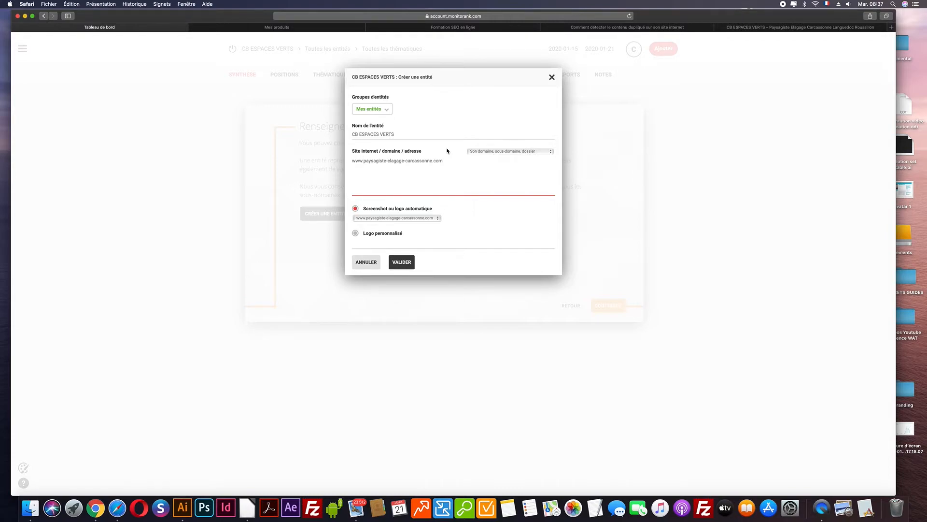
triple_click(448, 160)
key("super+c")
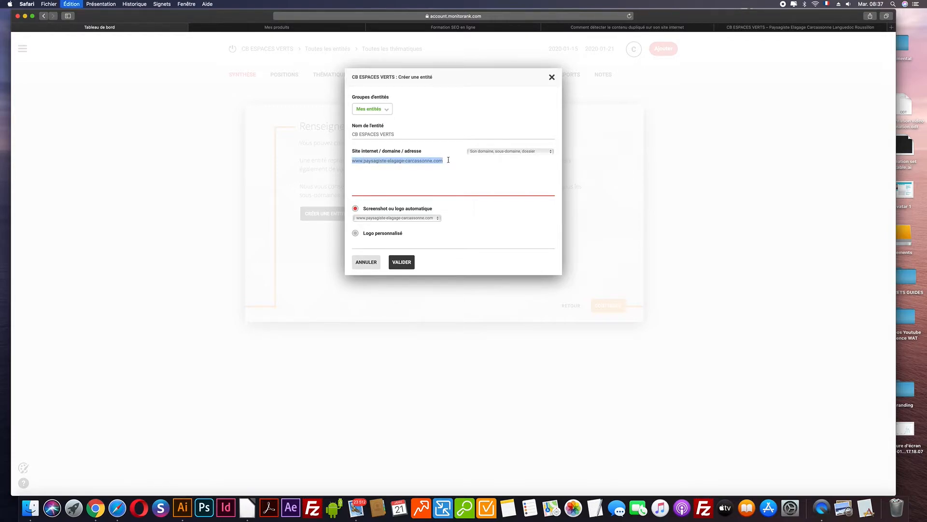
key("Right")
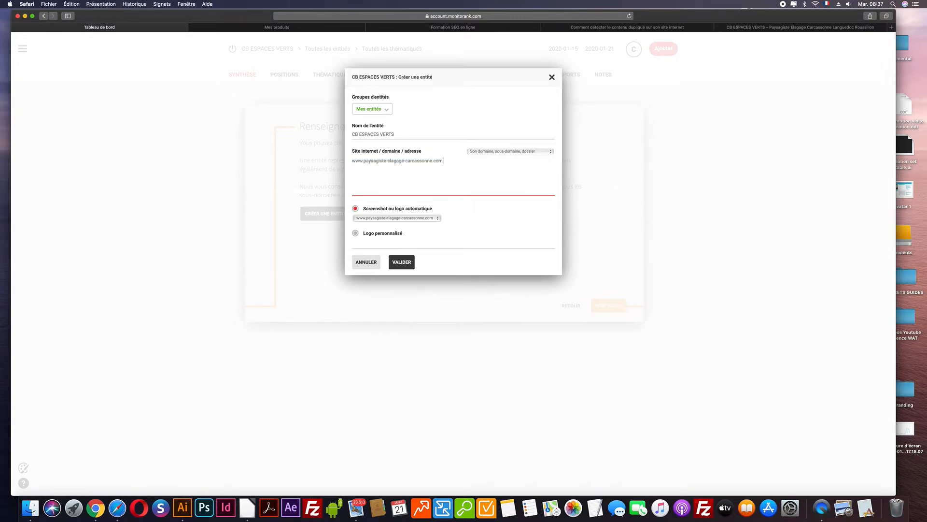
key("super+v")
left_click_drag(364, 168, 321, 168)
type("ht")
key("BackSpace")
type("r")
type("tp")
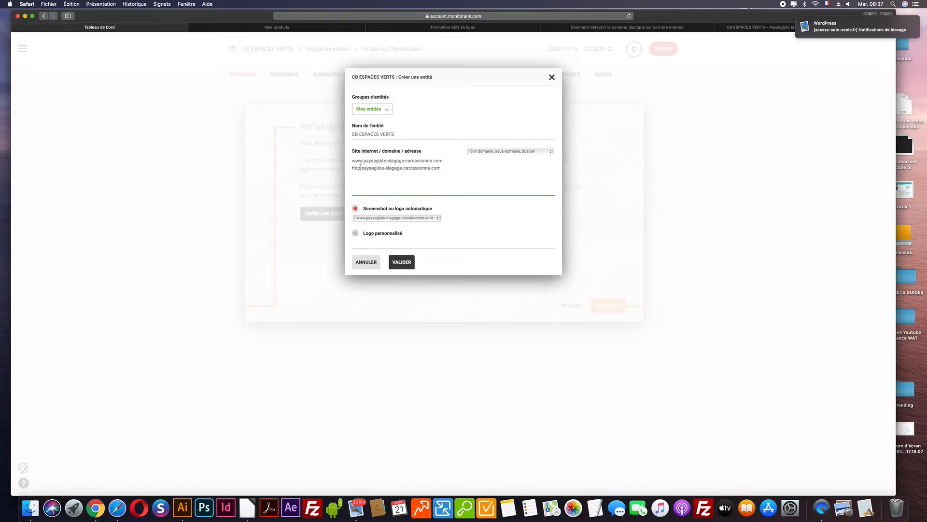
type("://.")
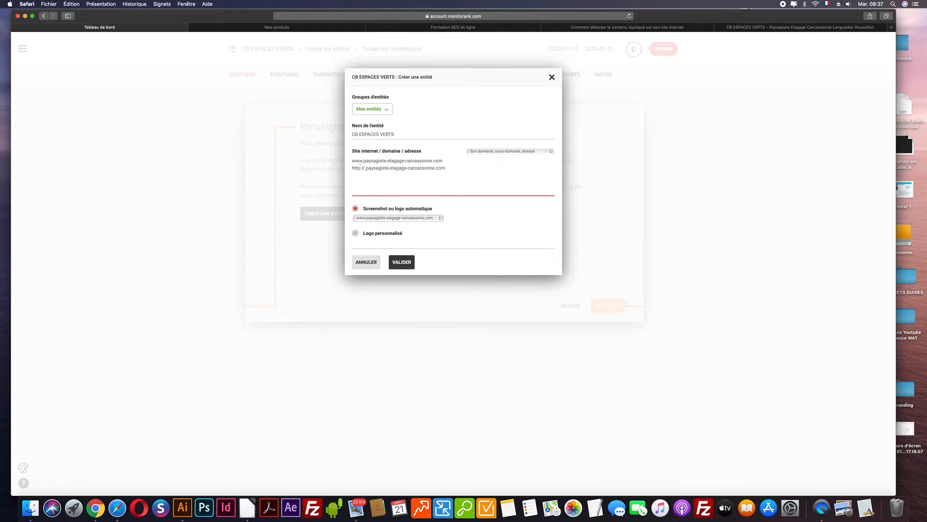
key("Delete")
left_click_drag(450, 166, 334, 169)
key("super+c")
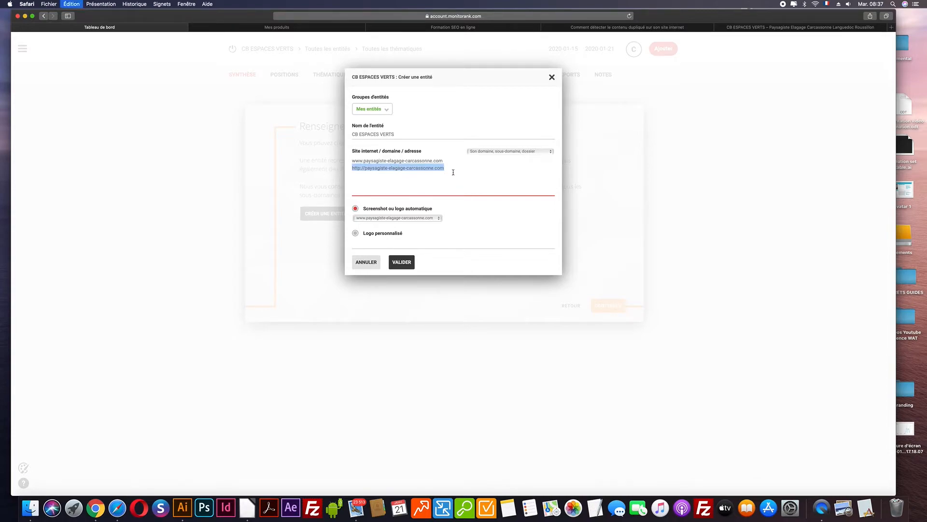
left_click(457, 168)
key("Return")
key("super+v")
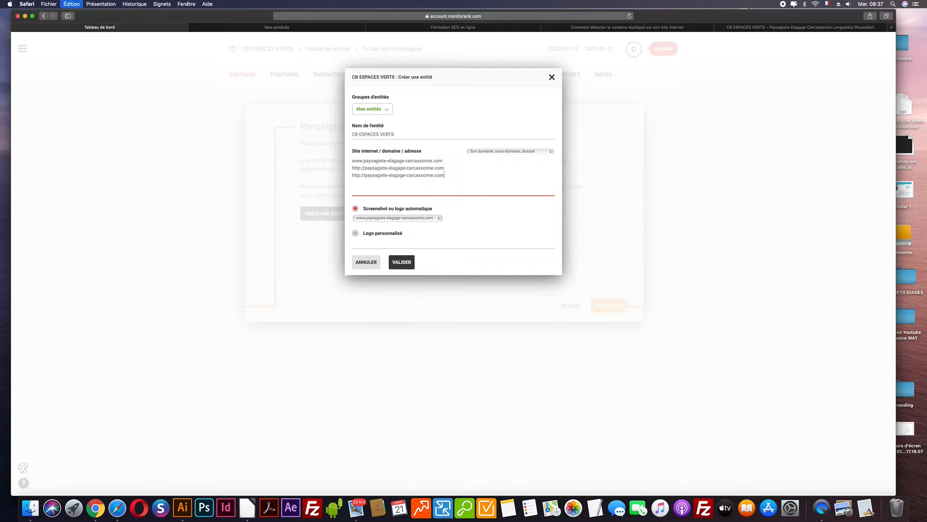
left_click(361, 176)
type("s")
Add paysagiste-elagage-carcassonne.com without a prefix as the fourth address, and check the available entity groups, keeping Mes entités
key("super+v")
left_click_drag(365, 182, 326, 179)
key("BackSpace")
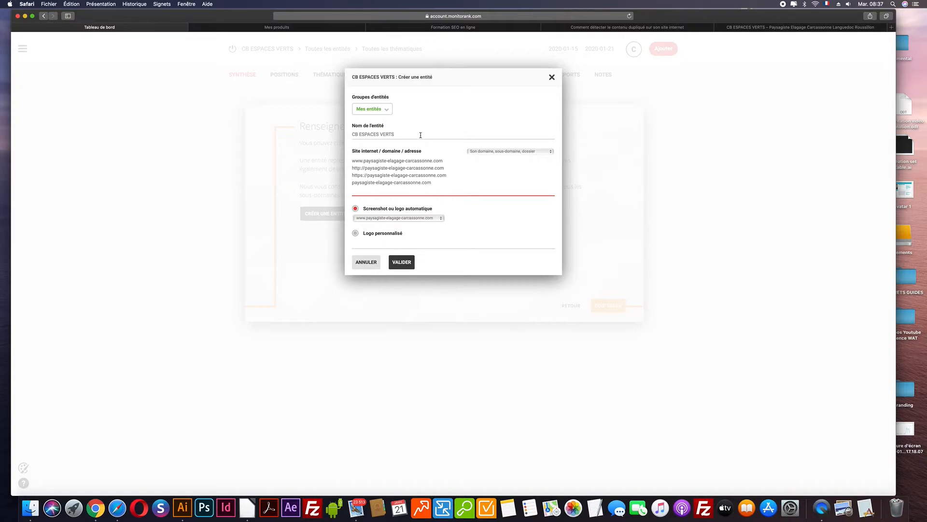
left_click(387, 110)
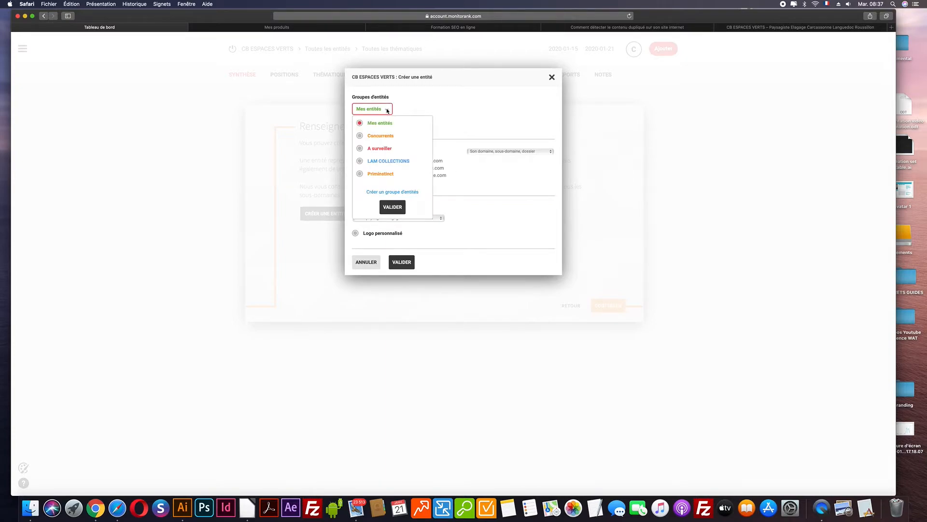
left_click(387, 110)
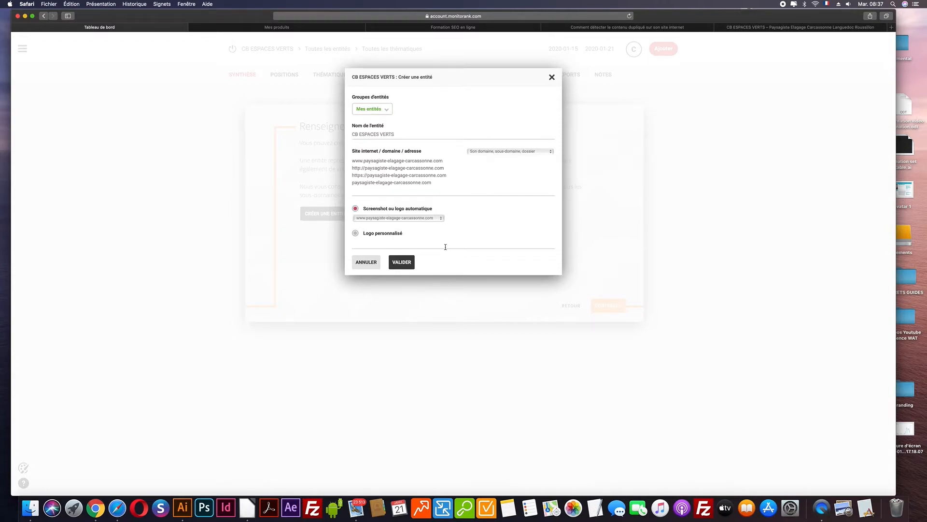
Create the CB ESPACES VERTS entity with its four website addresses, keeping it in the Mes entités group
left_click(384, 109)
left_click(384, 109)
left_click_drag(355, 161, 476, 188)
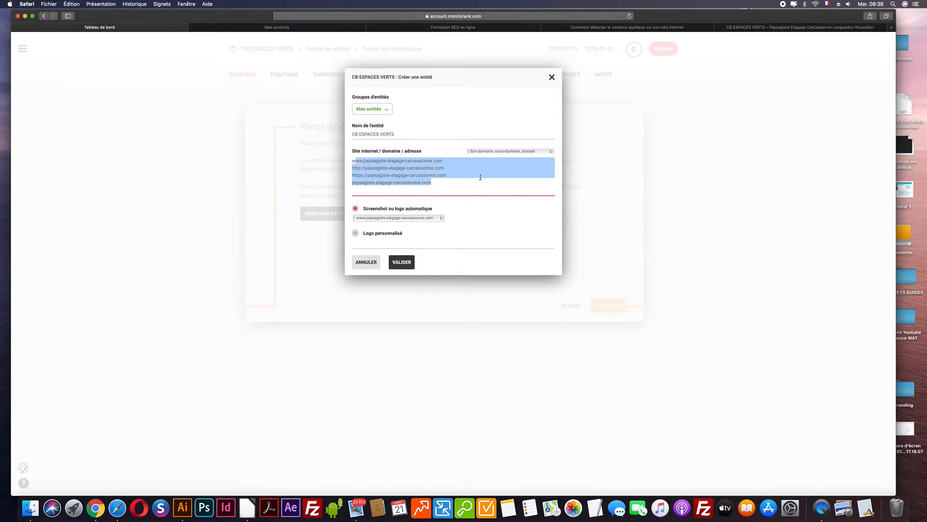
left_click(402, 264)
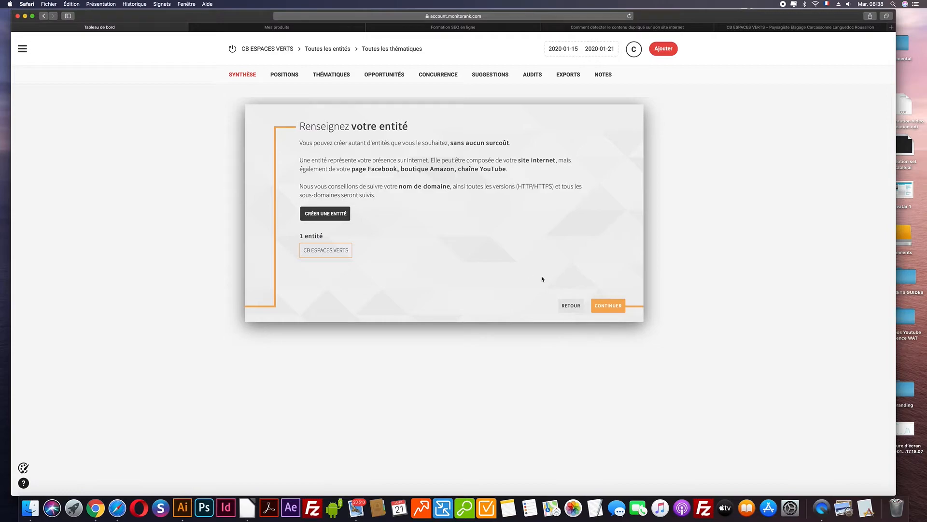
Continue the project setup to the keyword tracking form and move the browser window aside to uncover the desktop
left_click(606, 307)
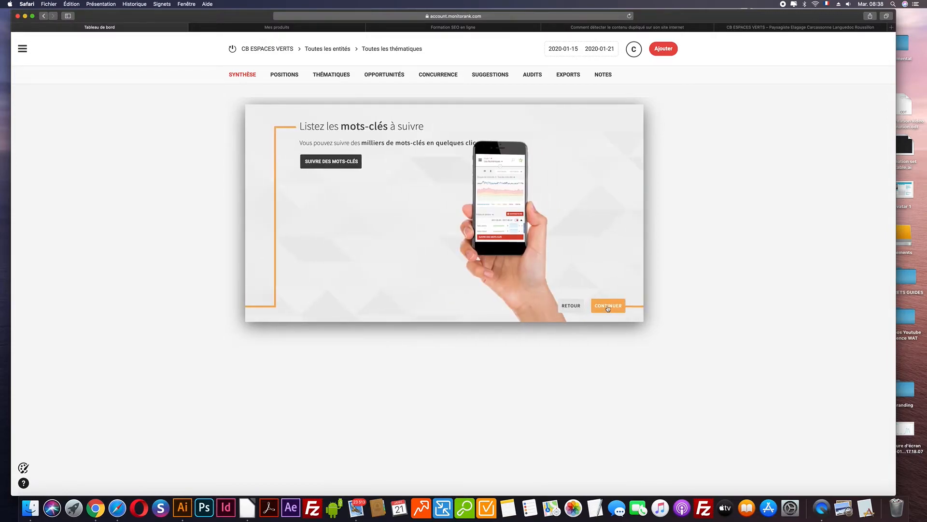
left_click(332, 164)
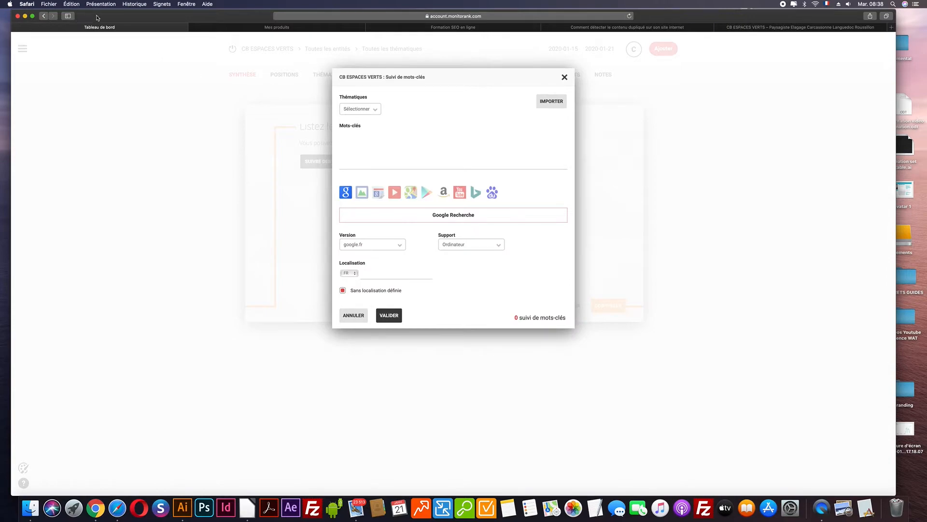
left_click_drag(97, 17, 127, 152)
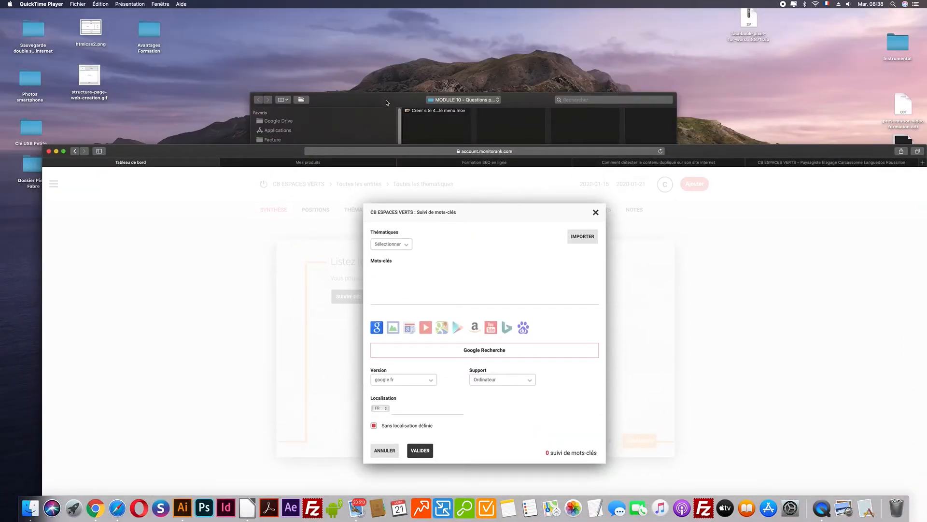
left_click(387, 102)
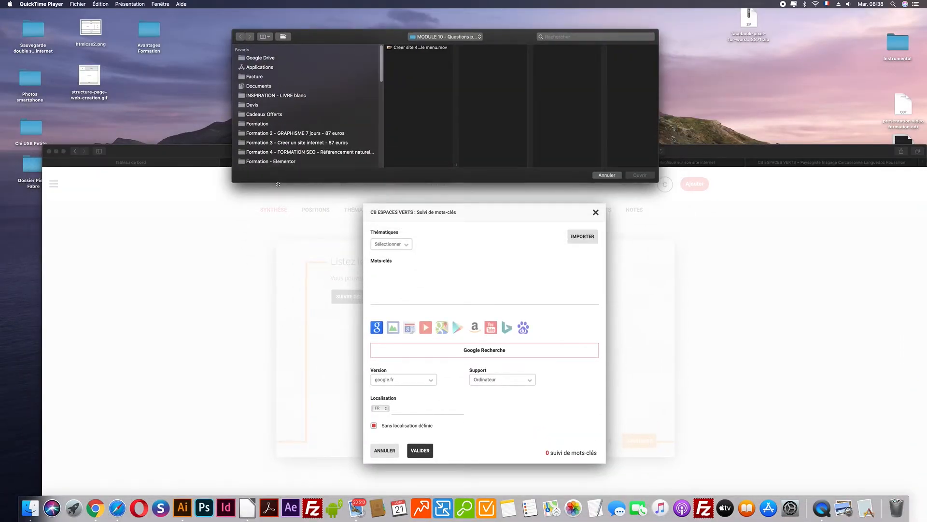
left_click(283, 205)
left_click(296, 38)
left_click_drag(298, 183, 298, 367)
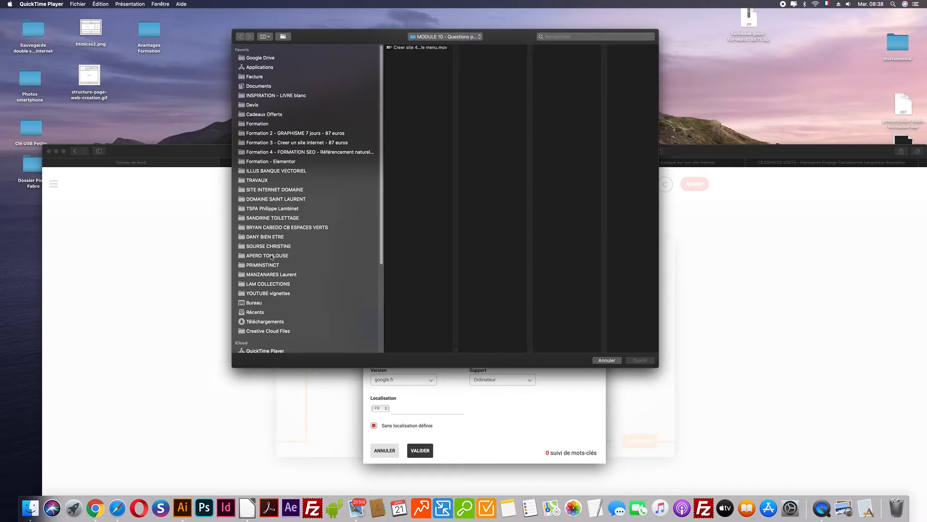
left_click(276, 227)
left_click(411, 100)
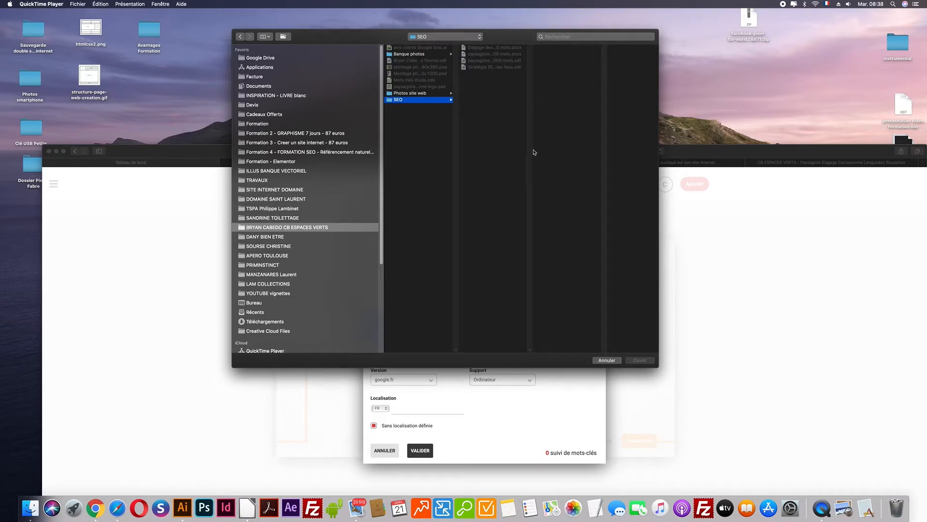
left_click_drag(530, 350, 628, 348)
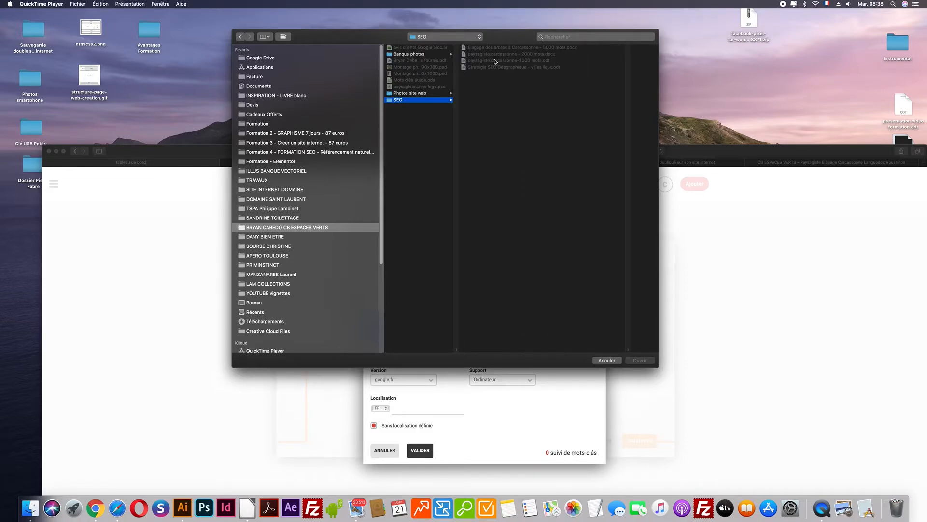
left_click(607, 360)
Switch to Finder and open the spreadsheet Mots clés étude.ods from the client's CB ESPACES VERTS folder
left_click(148, 33)
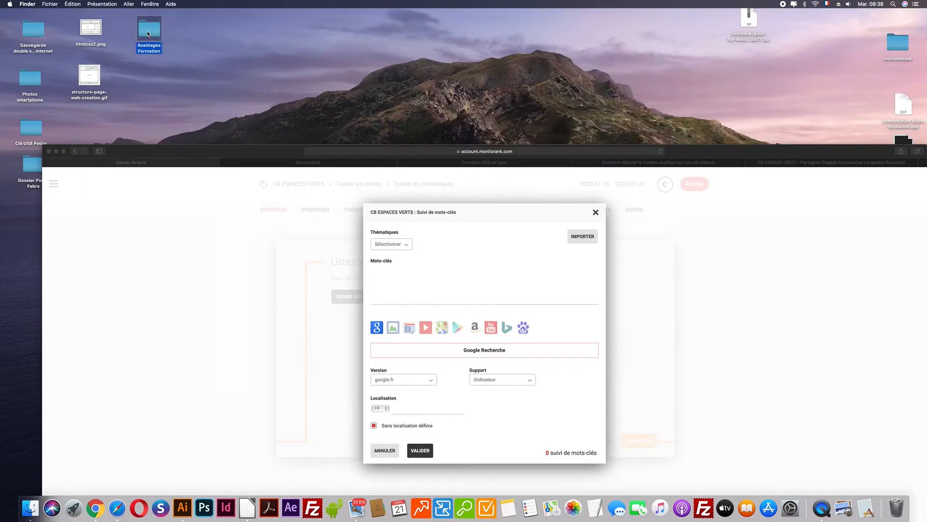
double_click(148, 33)
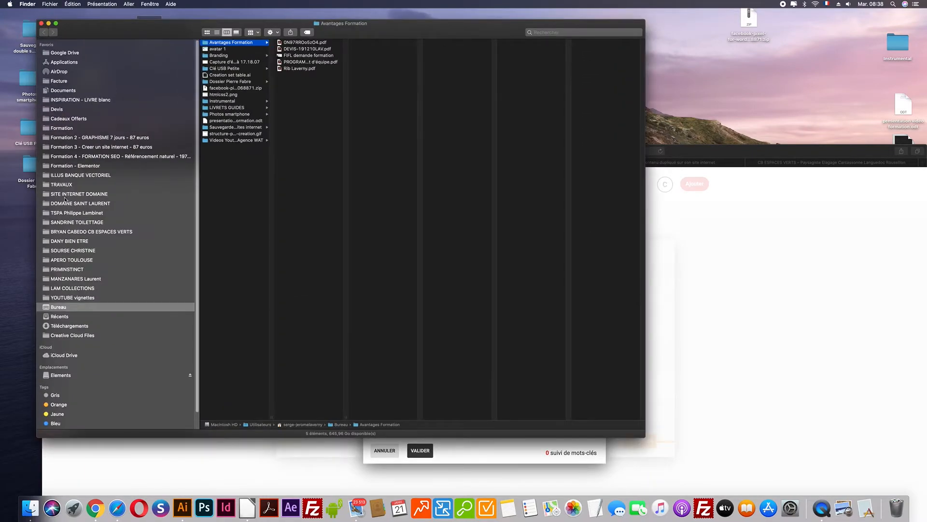
left_click(66, 232)
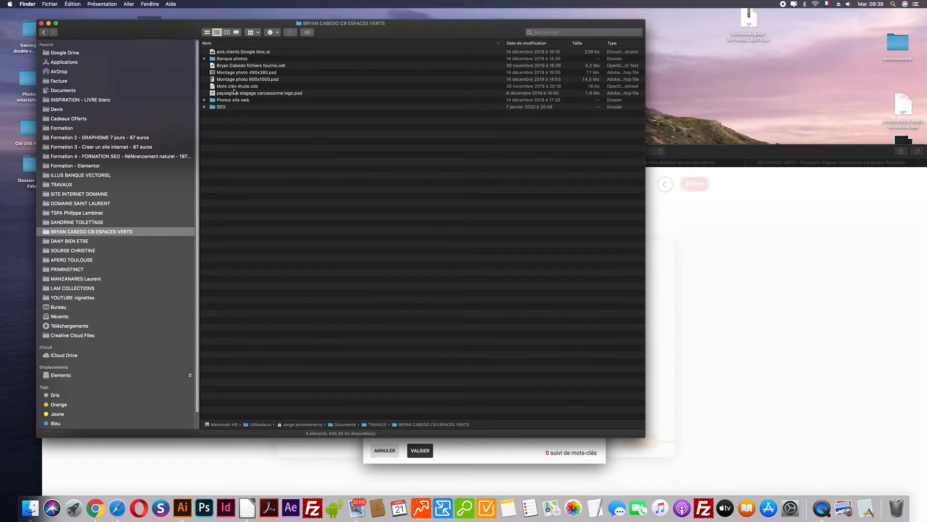
left_click(226, 108)
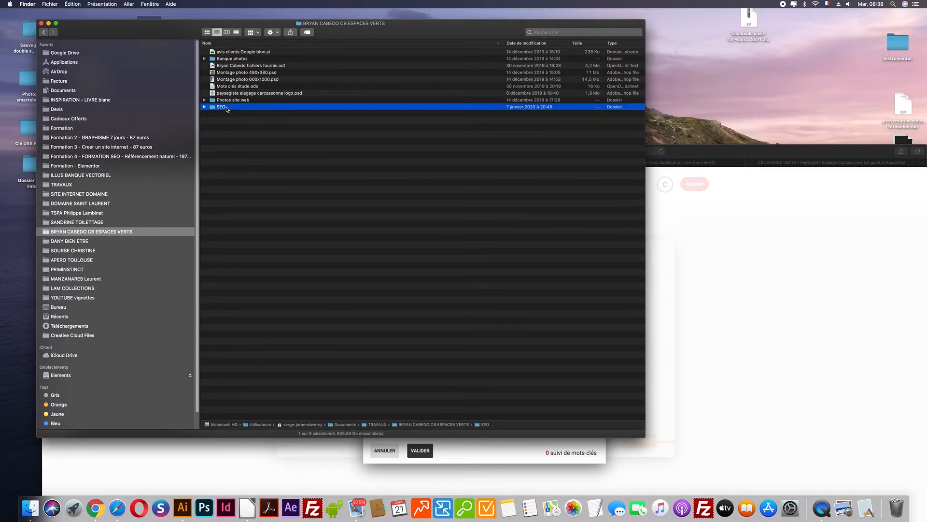
double_click(226, 108)
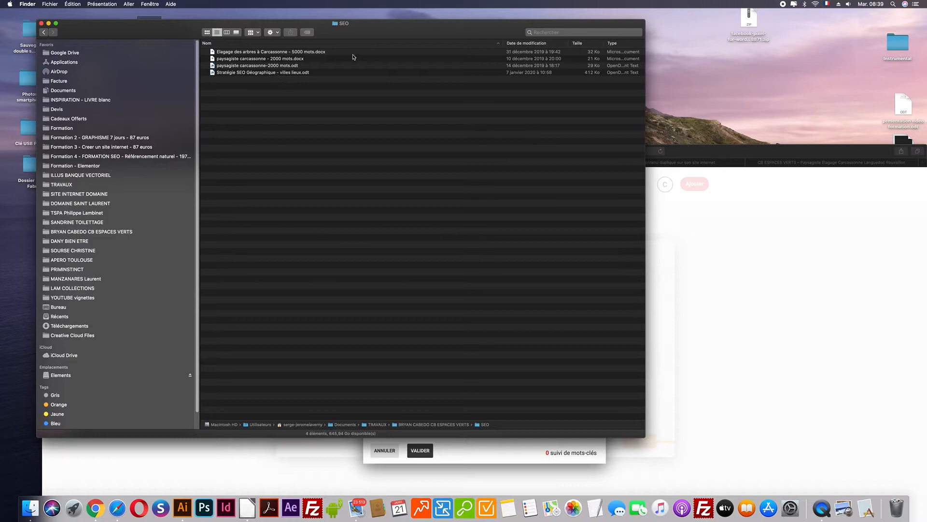
left_click(45, 32)
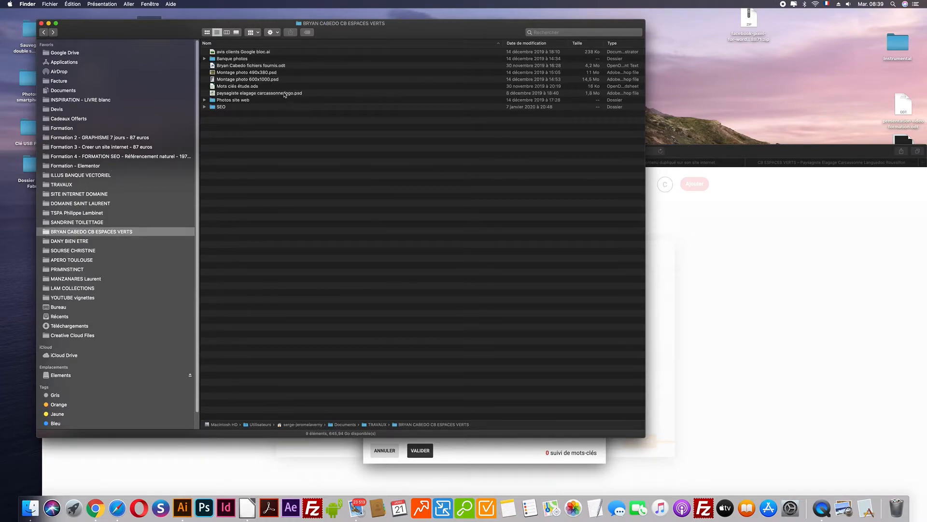
double_click(248, 87)
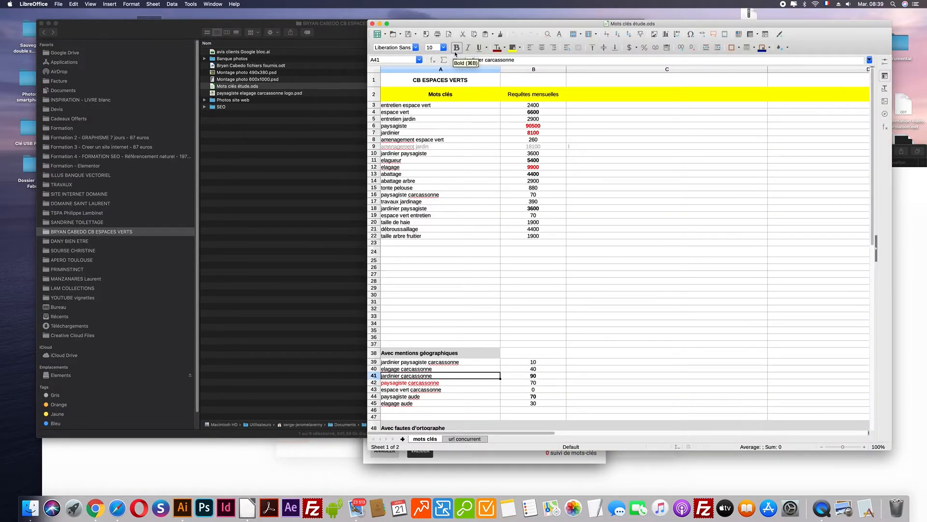
Arrange the keyword spreadsheet beside the keyword tracking form, with the Finder window moved out of the way
left_click_drag(458, 22, 726, 28)
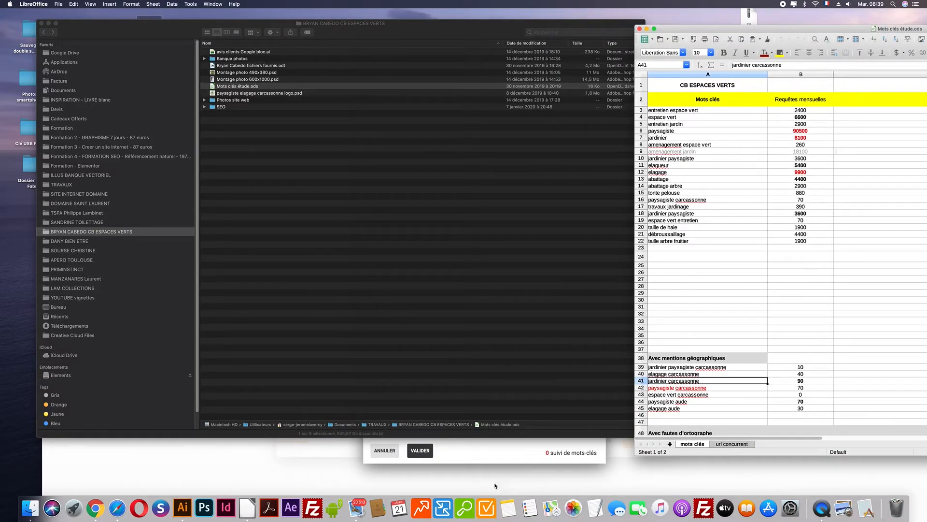
left_click_drag(514, 27, 344, 467)
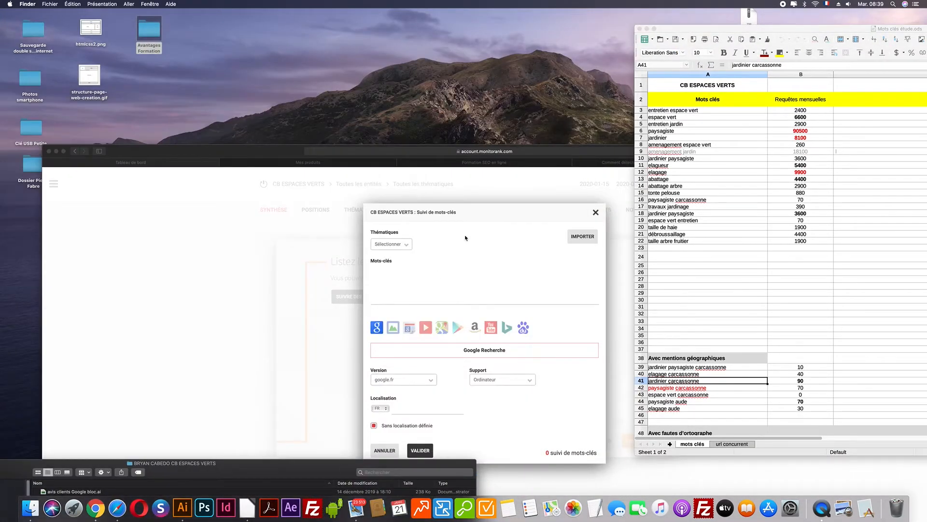
left_click(471, 250)
left_click_drag(707, 29, 689, 42)
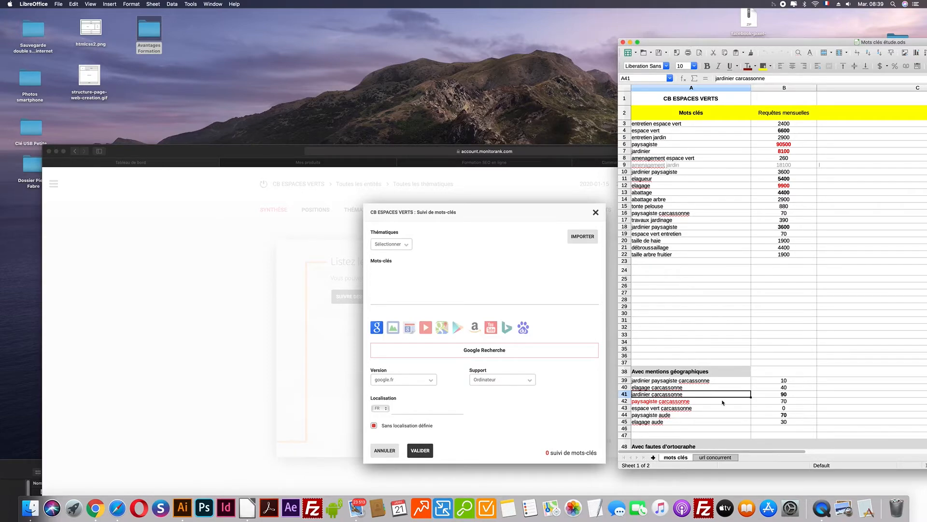
Copy the keyword paysagiste carcassonne from cell A42 into the tracking form's keyword list and start a new line
left_click(707, 401)
double_click(706, 401)
left_click_drag(707, 401, 629, 404)
key("super+c")
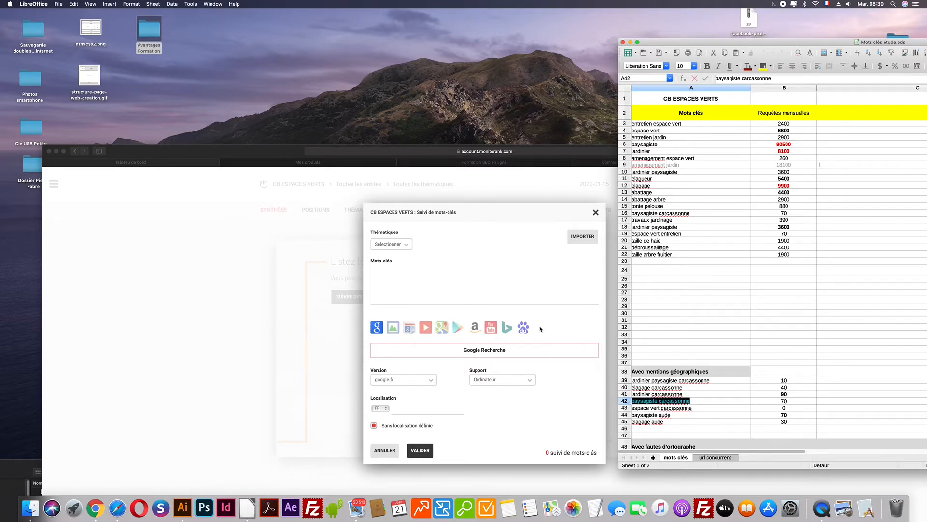
left_click(411, 275)
left_click(379, 270)
key("super+v")
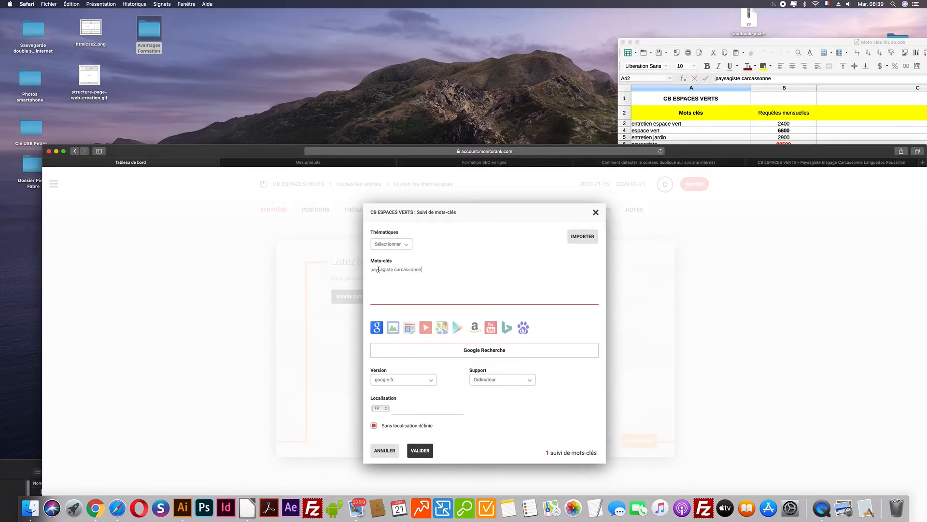
key("Return")
Copy paysagiste aude from cell A44 of the spreadsheet onto the second line of the keyword list
left_click(735, 43)
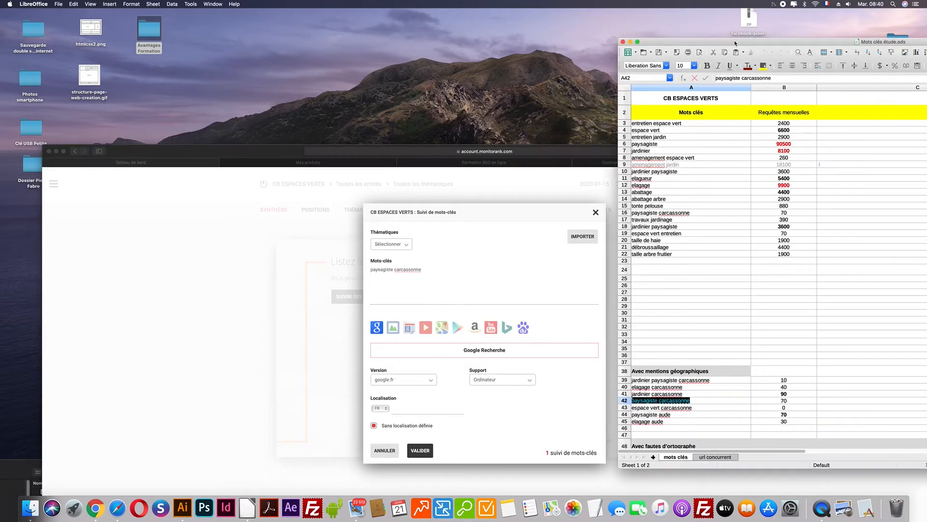
double_click(703, 416)
left_click_drag(700, 415, 624, 414)
key("super+c")
left_click(456, 296)
key("super+v")
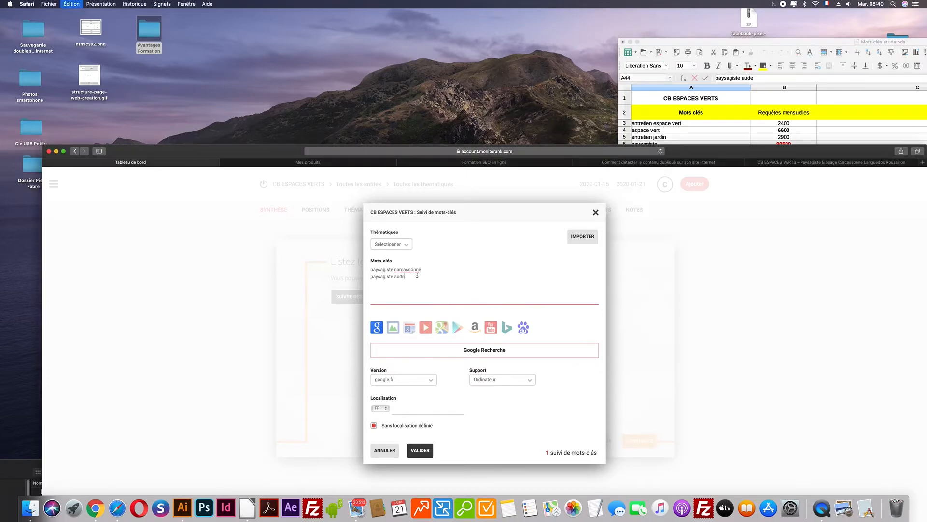
Copy jardinier carcassonne from cell A41 of the spreadsheet onto the third line of the keyword list
left_click(748, 48)
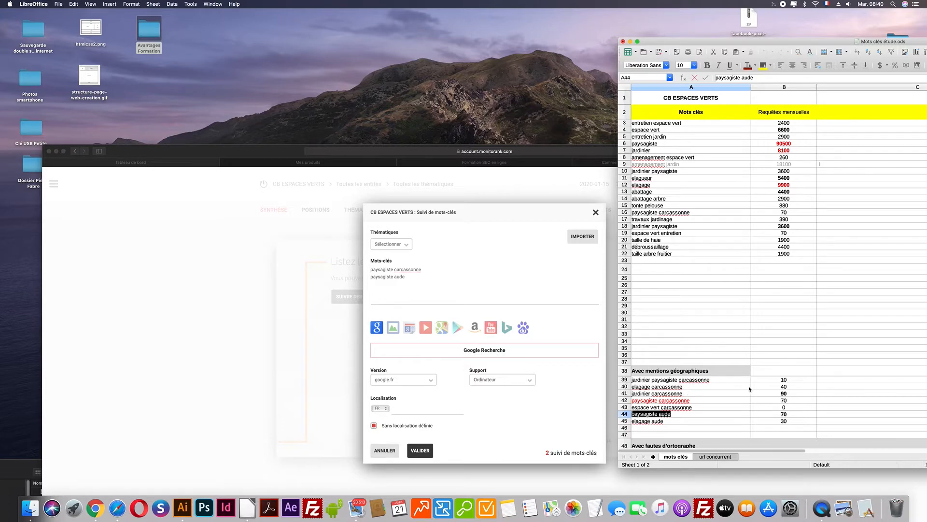
double_click(686, 394)
left_click_drag(687, 394, 631, 395)
key("super+c")
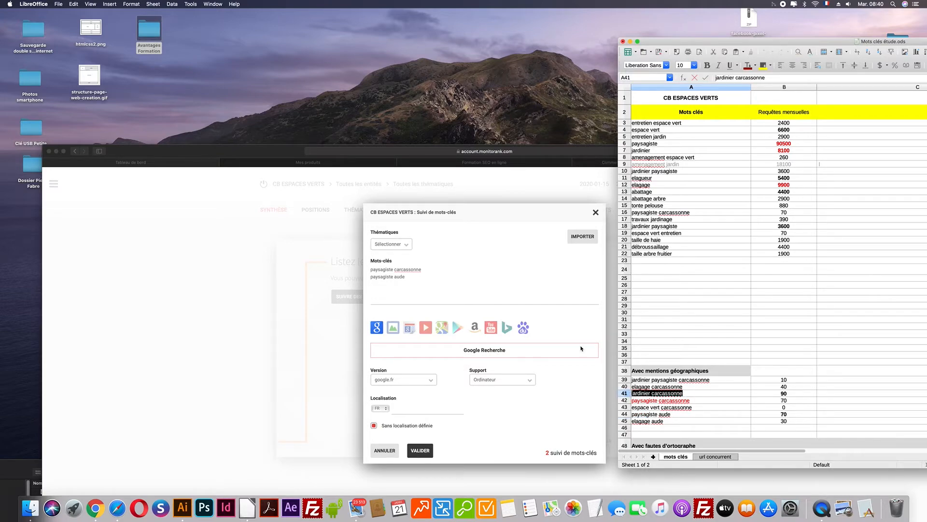
left_click(439, 294)
key("super+v")
Copy elagage carcassonne from cell A40 onto the fourth line of the keyword list and start a new line
left_click(707, 42)
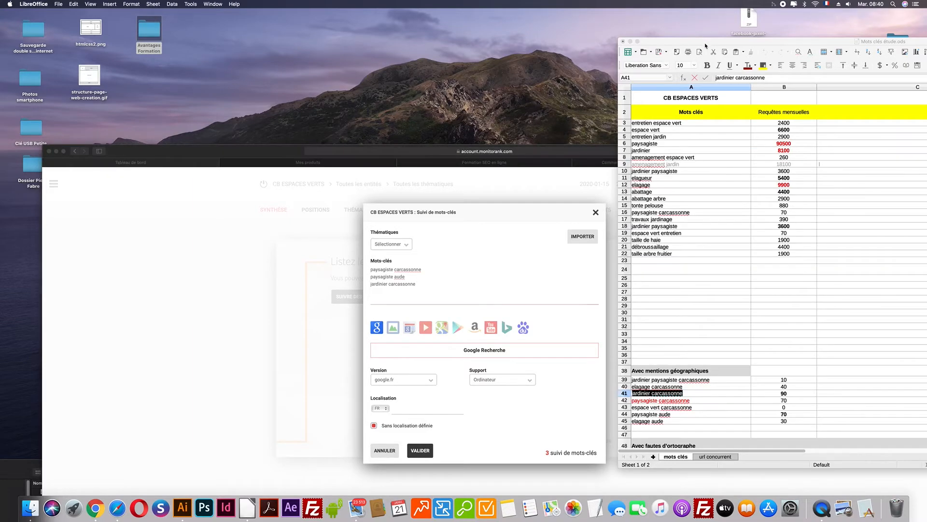
double_click(688, 387)
left_click_drag(688, 385, 625, 388)
key("super+c")
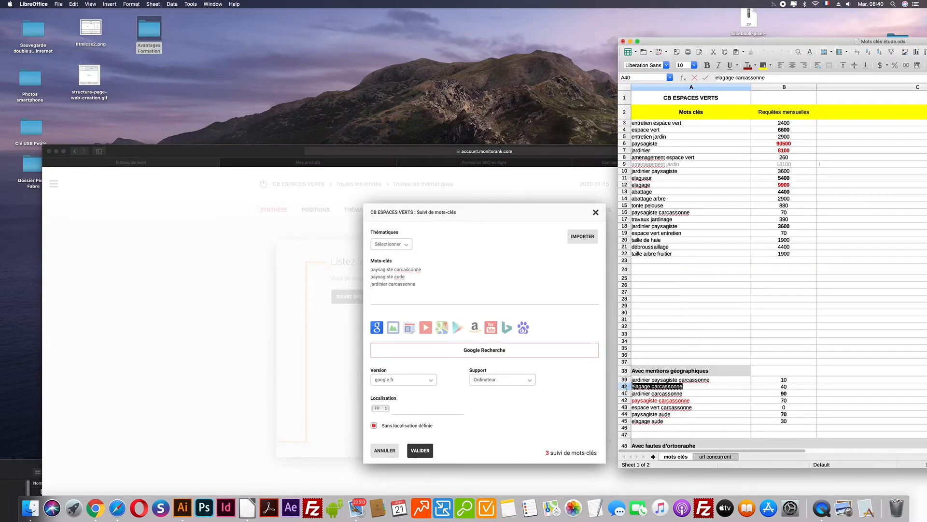
left_click(424, 294)
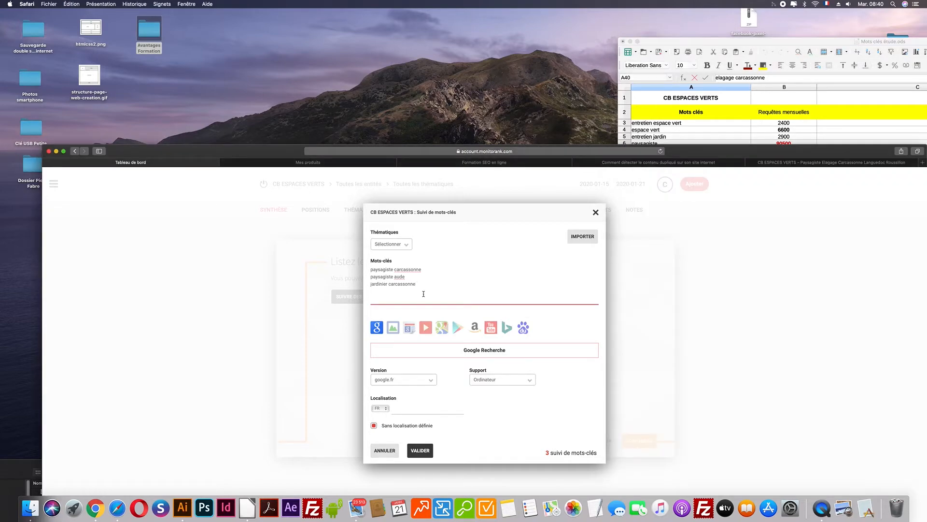
key("super+v")
key("Return")
Copy the keyword entretien espace vert from cell A3 of the spreadsheet to the end of the keyword list
left_click(780, 42)
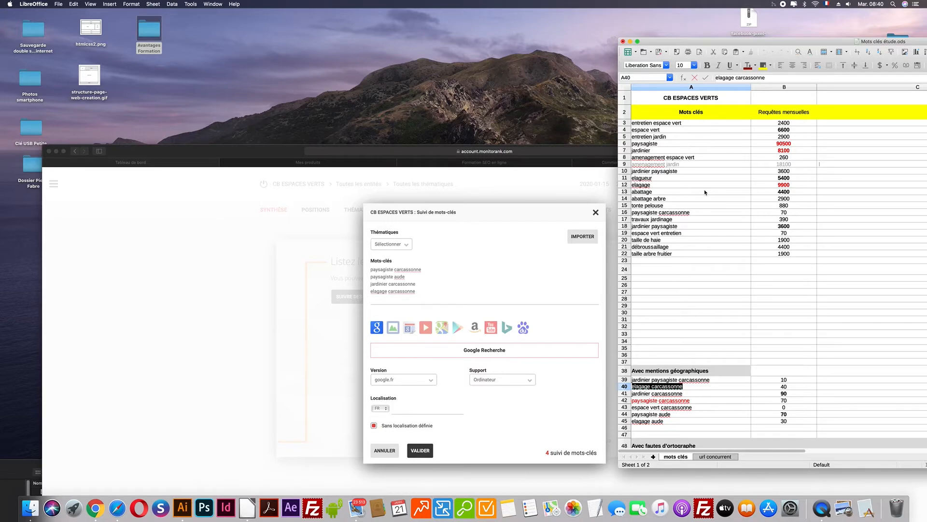
left_click(683, 123)
key("super+c")
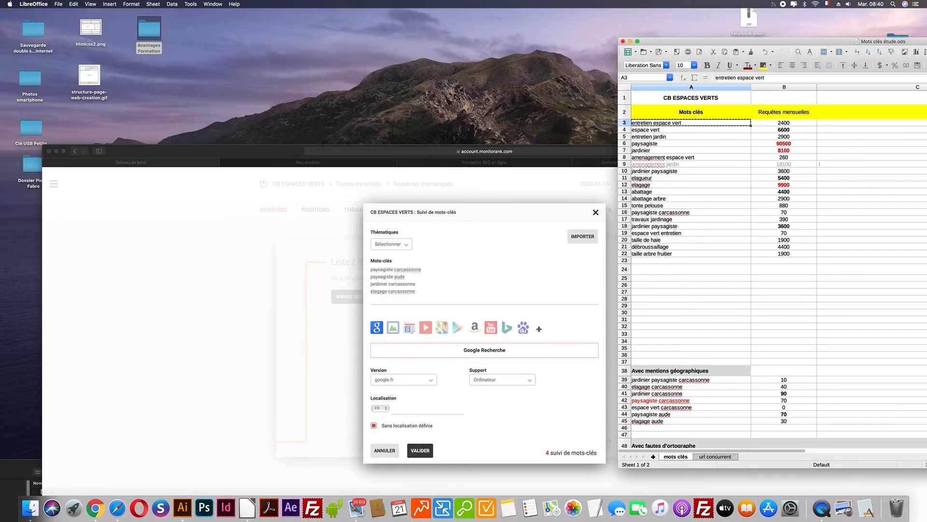
left_click(463, 285)
key("super+v")
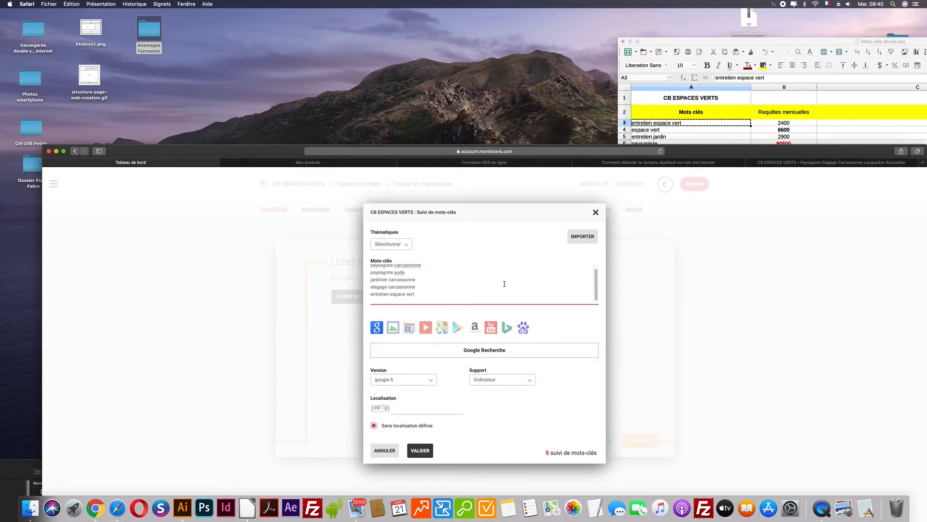
Copy the keyword entretien jardin from cell A5 of the spreadsheet to the end of the keyword list
left_click(725, 41)
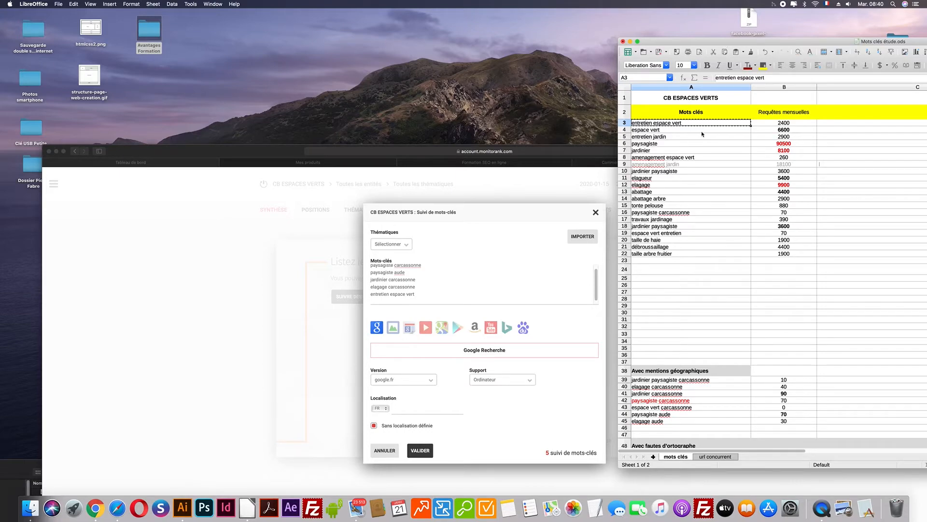
left_click(659, 139)
key("super+c")
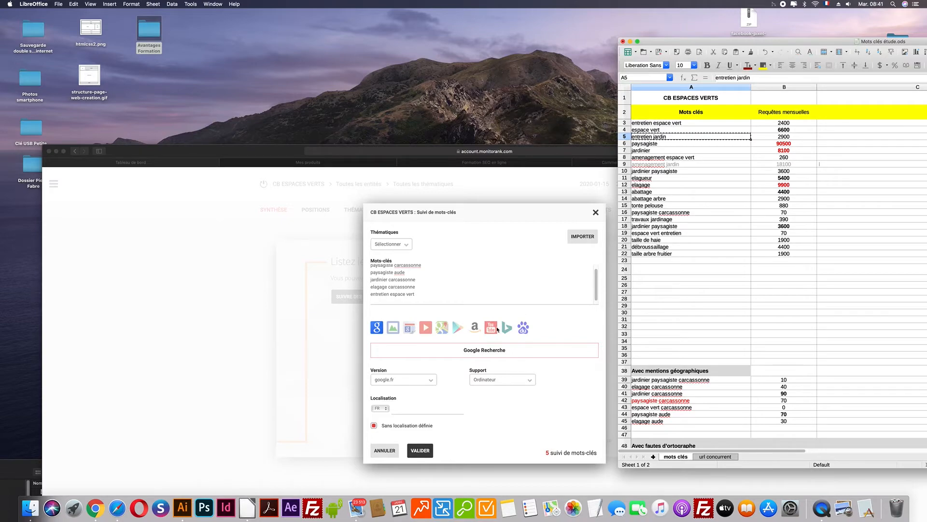
left_click(441, 292)
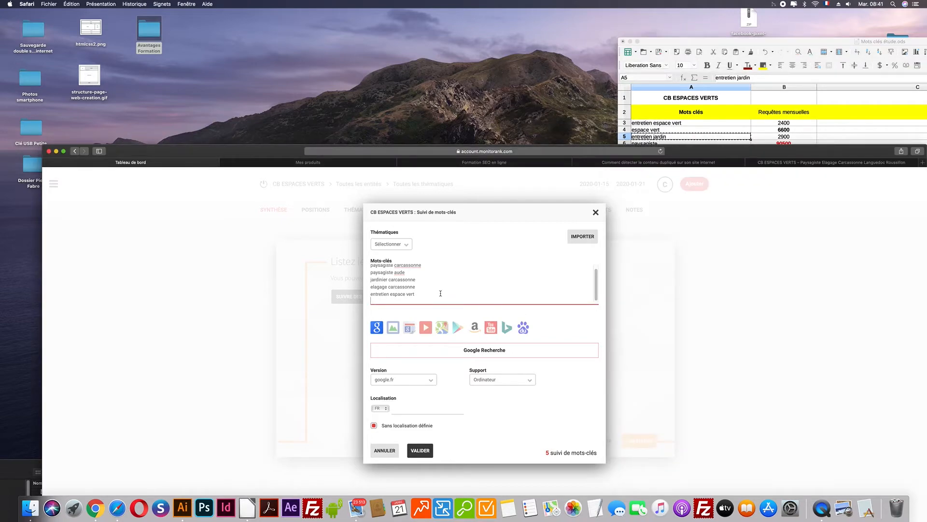
key("super+v")
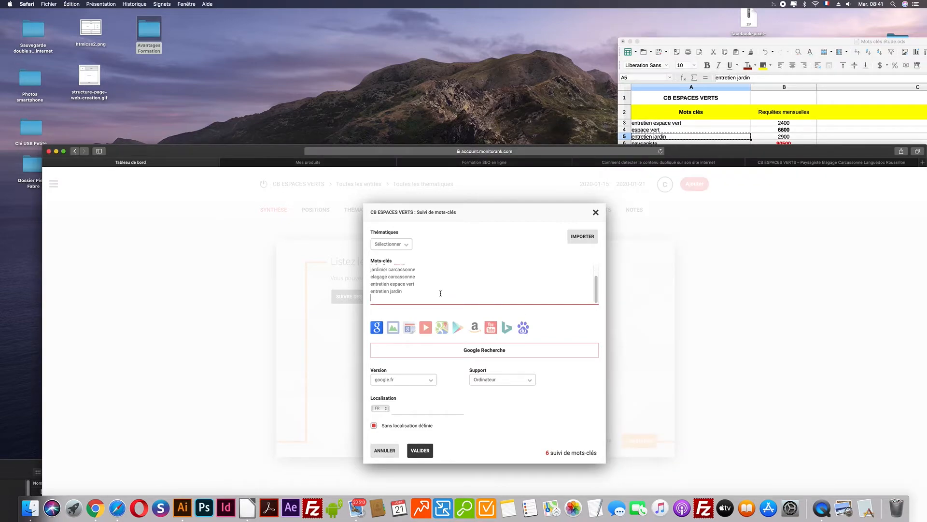
Copy the keyword taille arbre fruitier from cell A22 of the spreadsheet to the end of the keyword list
left_click(772, 43)
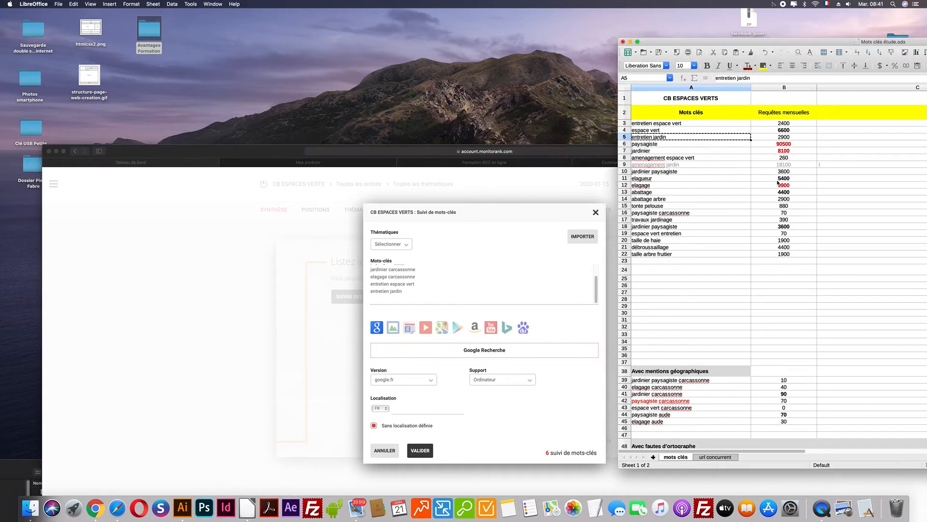
left_click(661, 172)
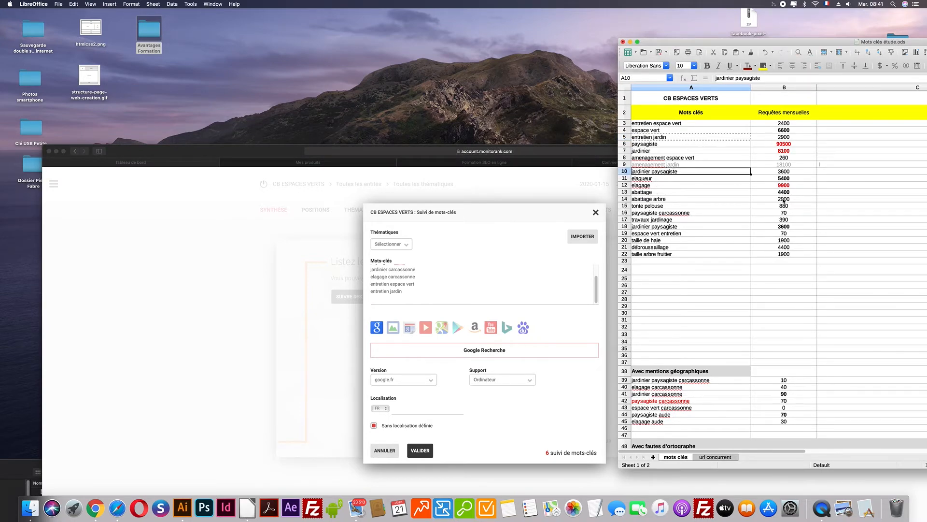
left_click(674, 215)
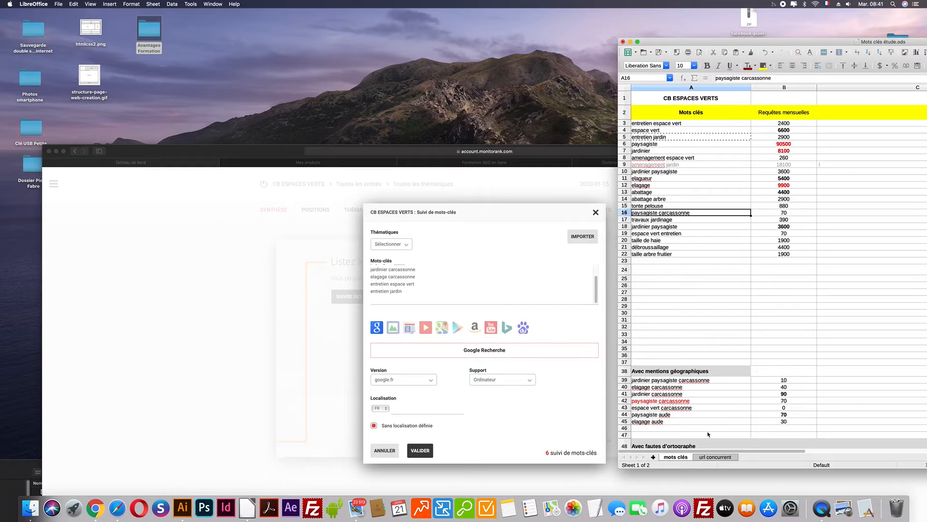
left_click(744, 226)
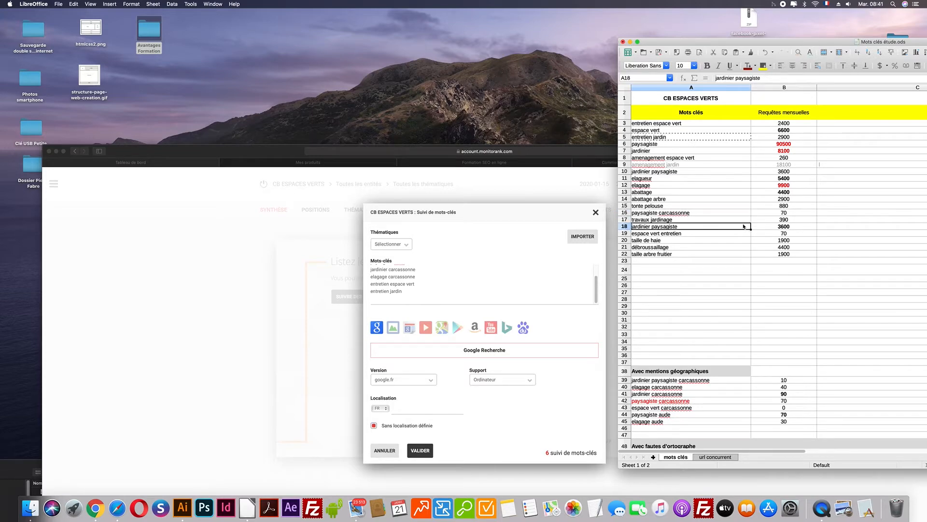
left_click(686, 255)
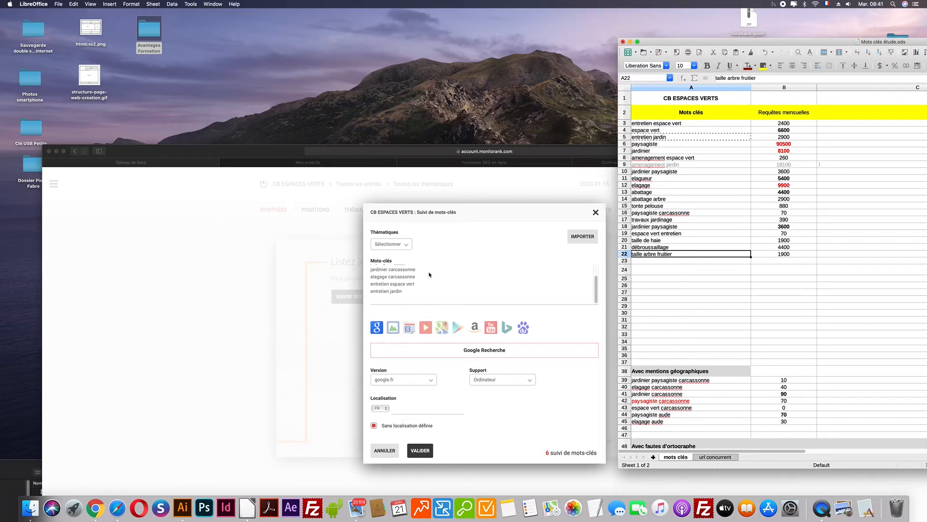
key("super+c")
left_click(408, 304)
key("super+v")
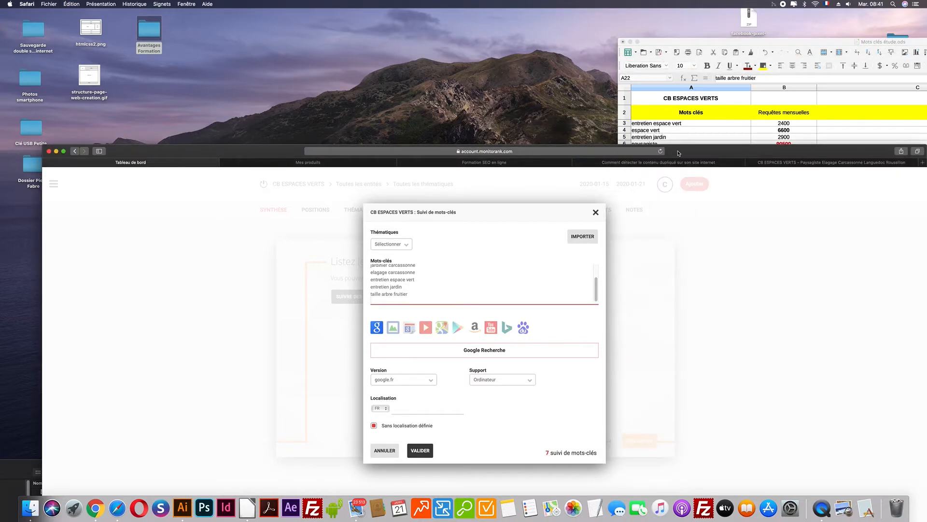
Copy the keyword abattage arbre from cell A14 of the spreadsheet to the end of the keyword list
left_click(726, 42)
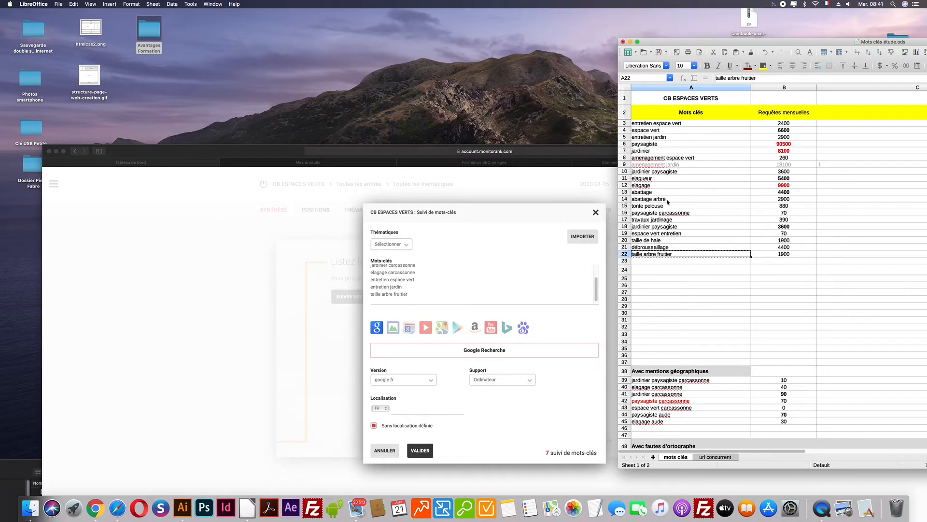
left_click(667, 200)
key("super+c")
left_click(425, 299)
key("super+v")
scroll(486, 285, "up", 3)
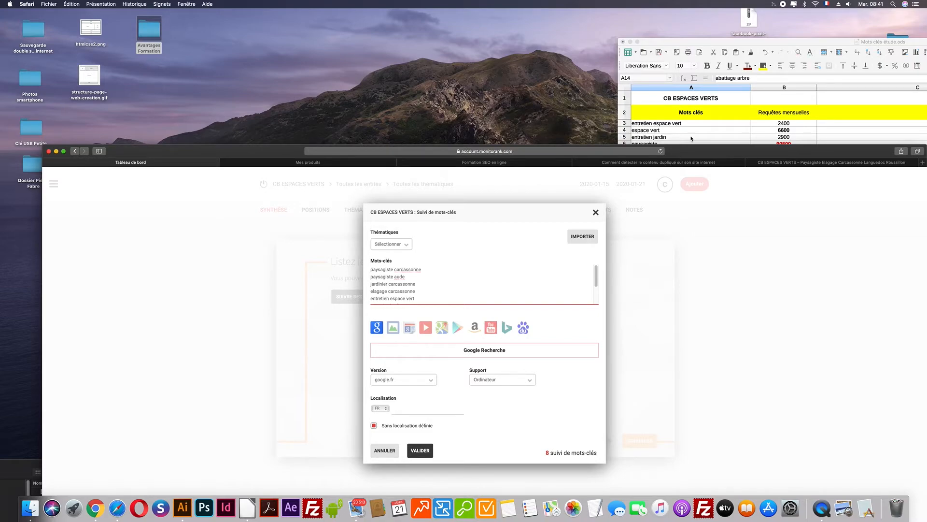
Copy the keyword taille de haie from cell A20 of the spreadsheet to the end of the keyword list
left_click_drag(691, 153, 676, 87)
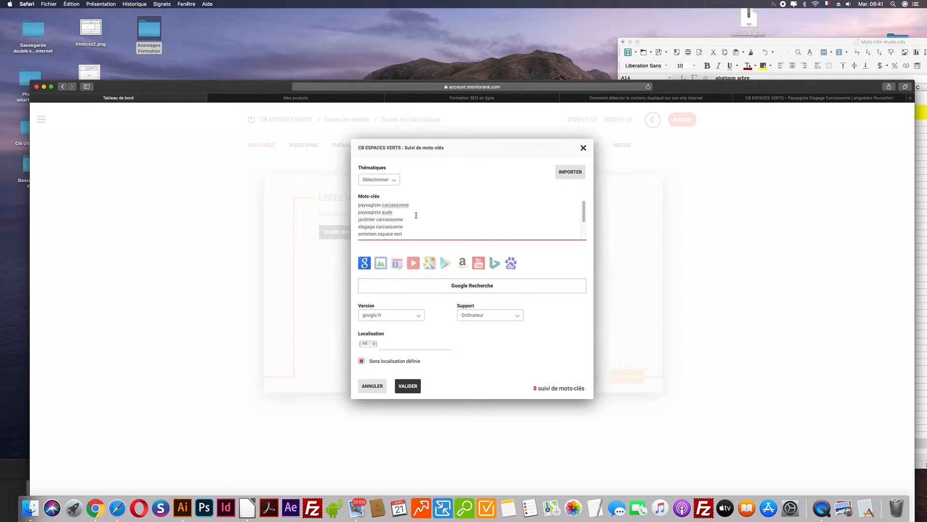
left_click(746, 41)
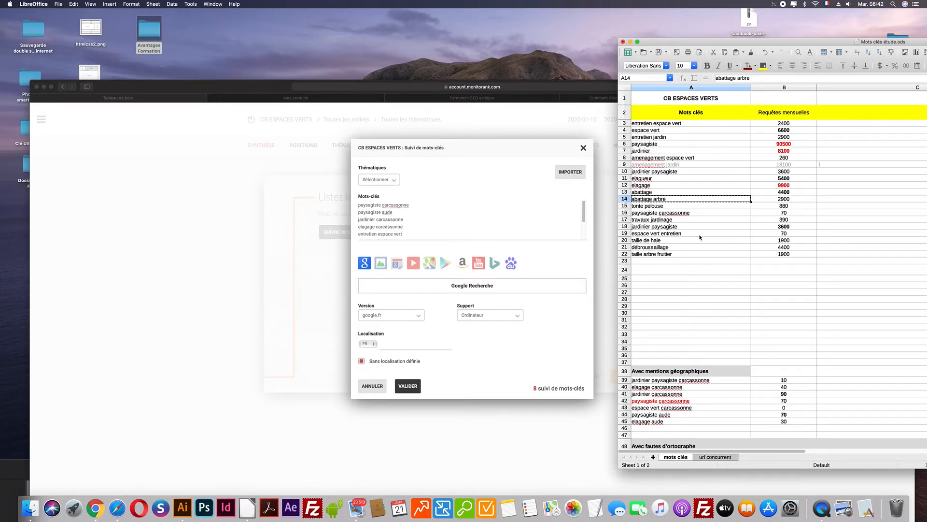
left_click(665, 241)
scroll(489, 217, "down", 3)
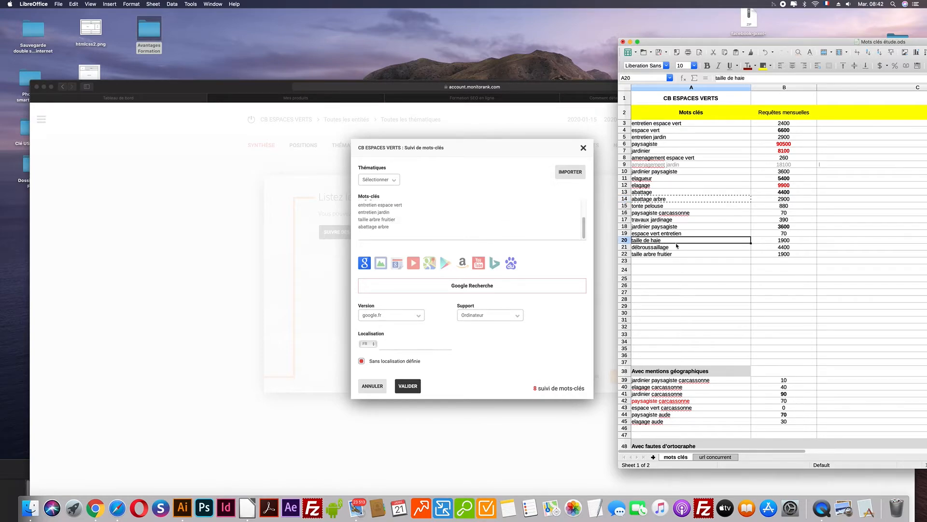
left_click(380, 234)
key("super+v")
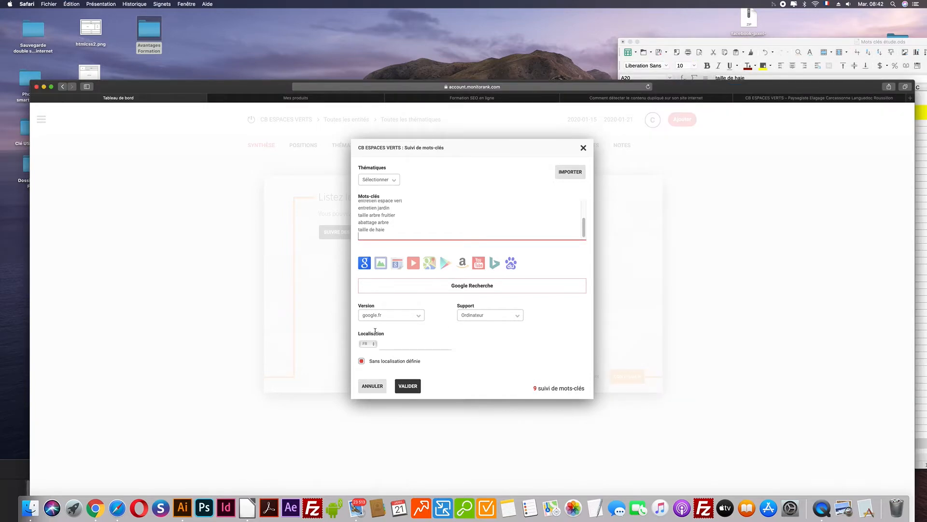
Try the Mobile option in the support choices and switch it back off, keeping only Ordinateur
left_click(486, 317)
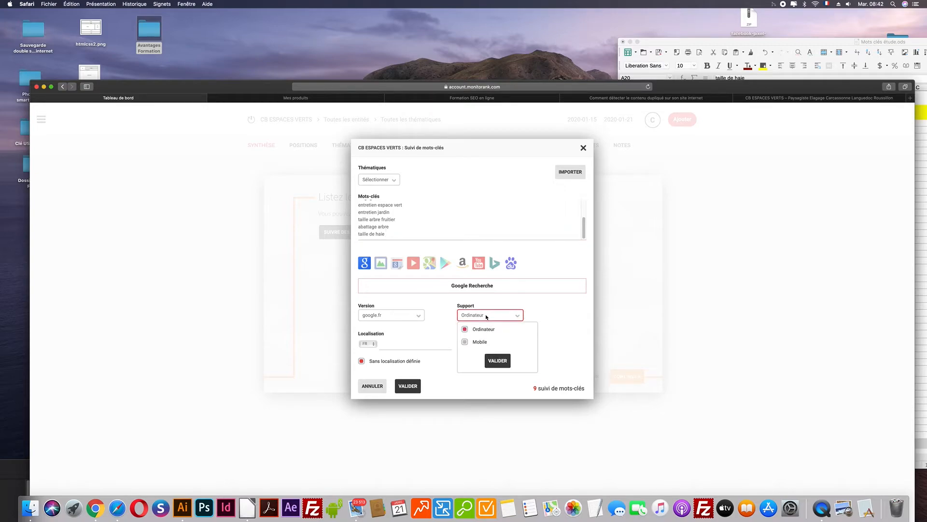
left_click(487, 316)
left_click(486, 316)
left_click(465, 342)
left_click(465, 343)
left_click(465, 342)
left_click(465, 342)
left_click(465, 343)
left_click(465, 343)
left_click(465, 342)
left_click(465, 343)
Replace the undefined localisation with Carcassonne, Aude, Languedoc-Roussillon, France for the keyword tracking
left_click(397, 346)
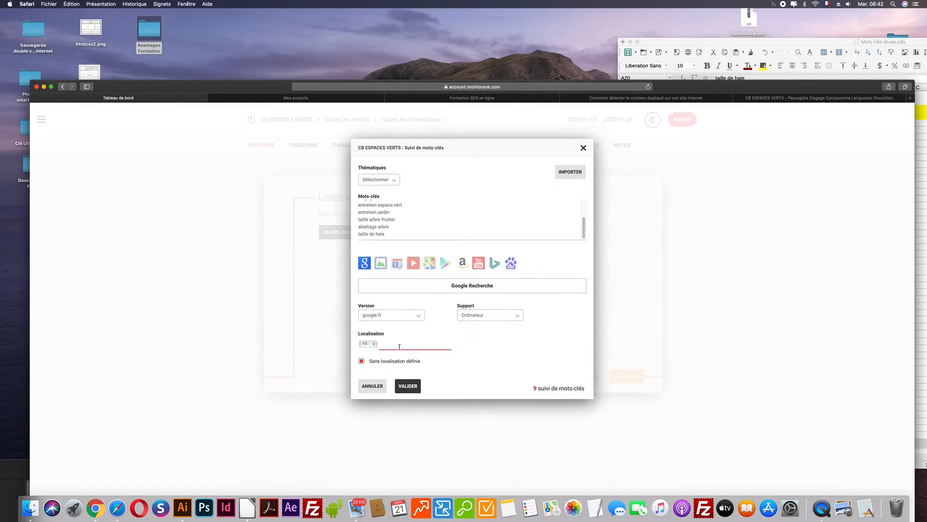
left_click(361, 360)
left_click(394, 343)
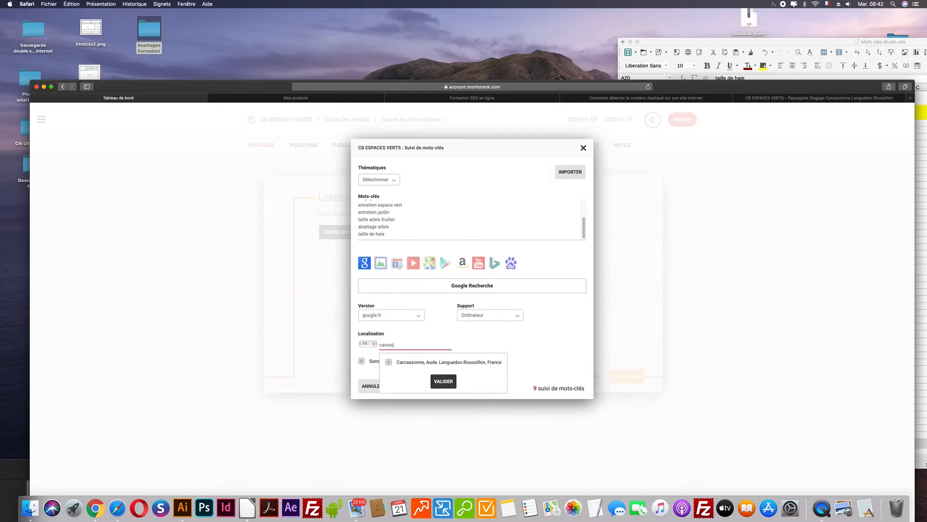
left_click(389, 363)
left_click(442, 384)
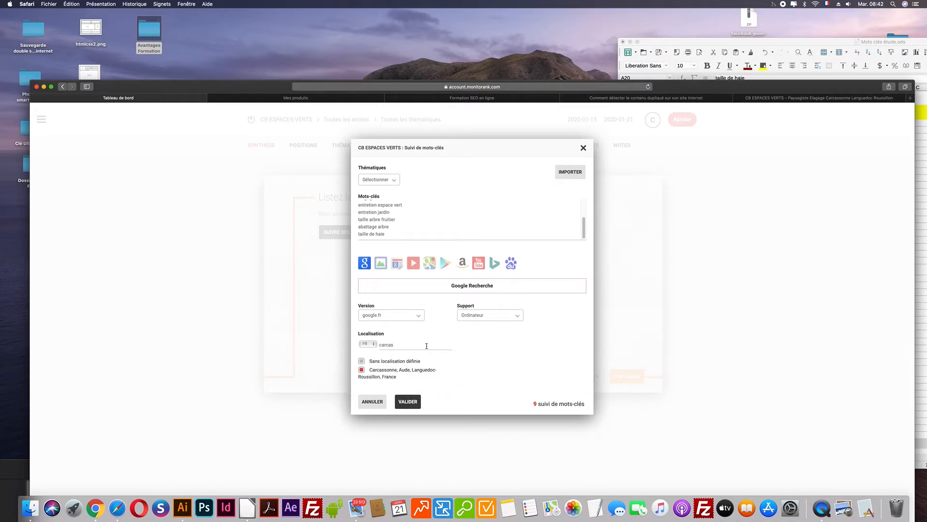
Search the localisations for aude and look through the suggested places
double_click(392, 344)
type("aude")
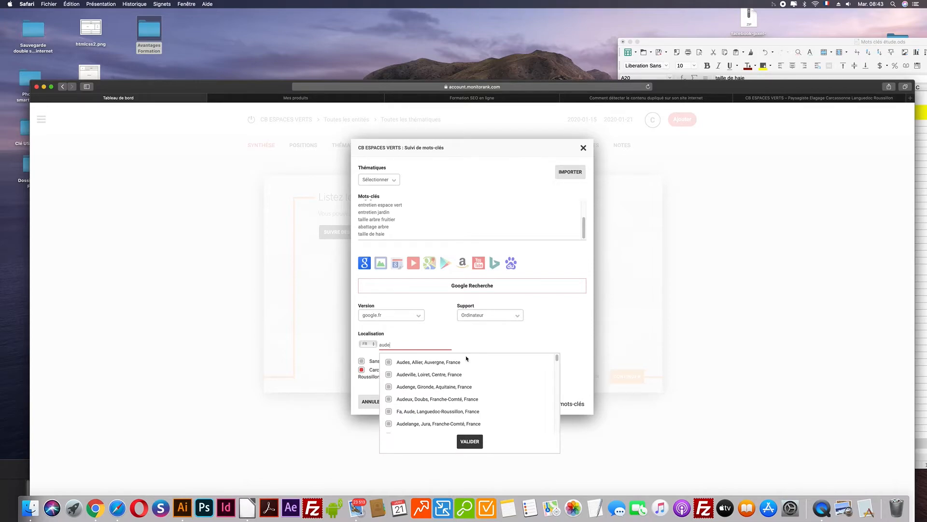
type(",")
scroll(470, 385, "down", 5)
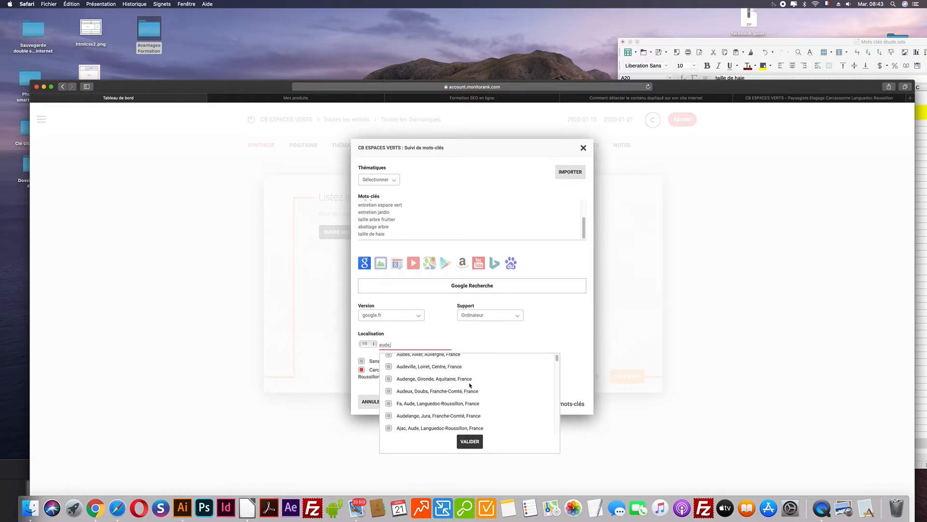
scroll(470, 385, "up", 5)
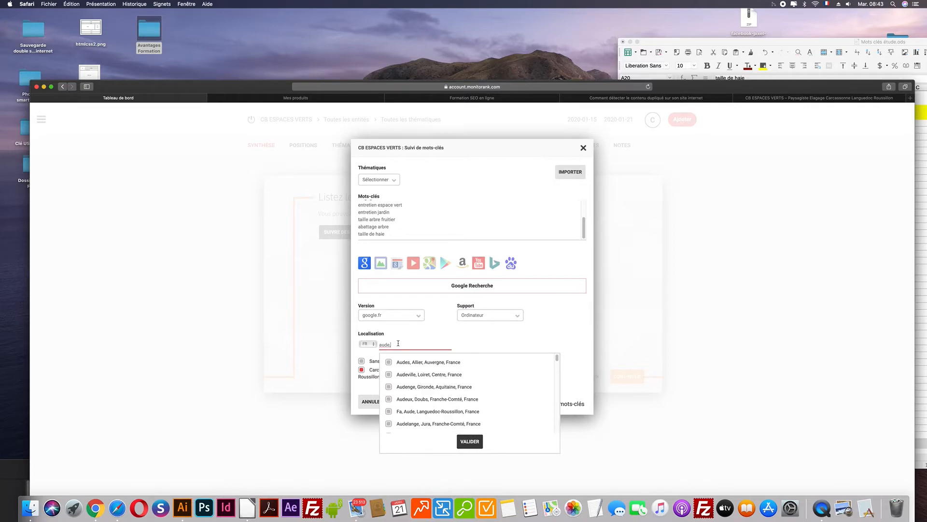
Search the localisations for Languedoc and clear the search text
left_click_drag(399, 343, 379, 344)
type("langeu")
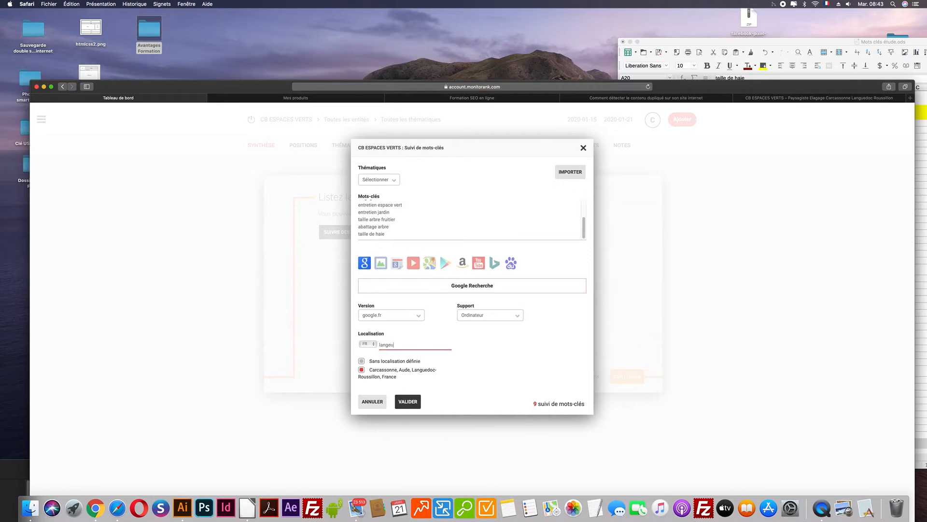
type("d")
key("BackSpace")
key("BackSpace")
key("BackSpace")
type("ue")
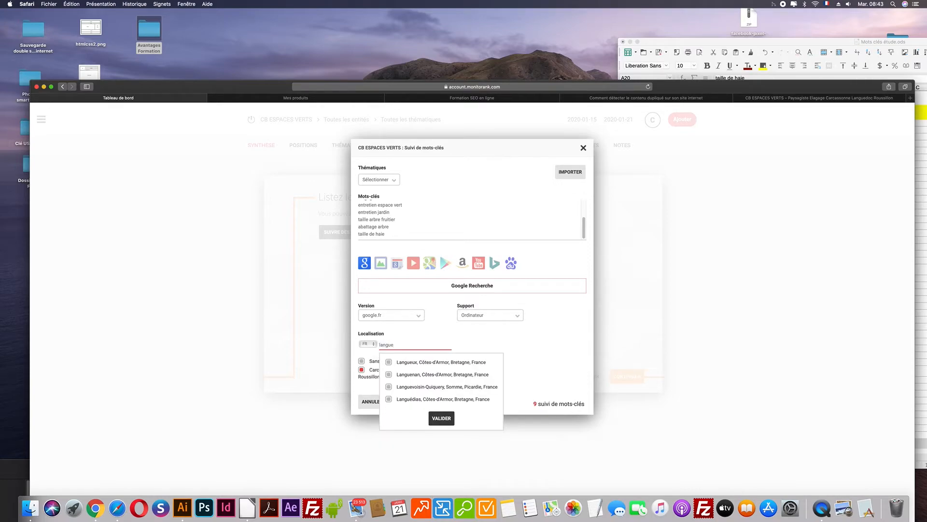
type("doc")
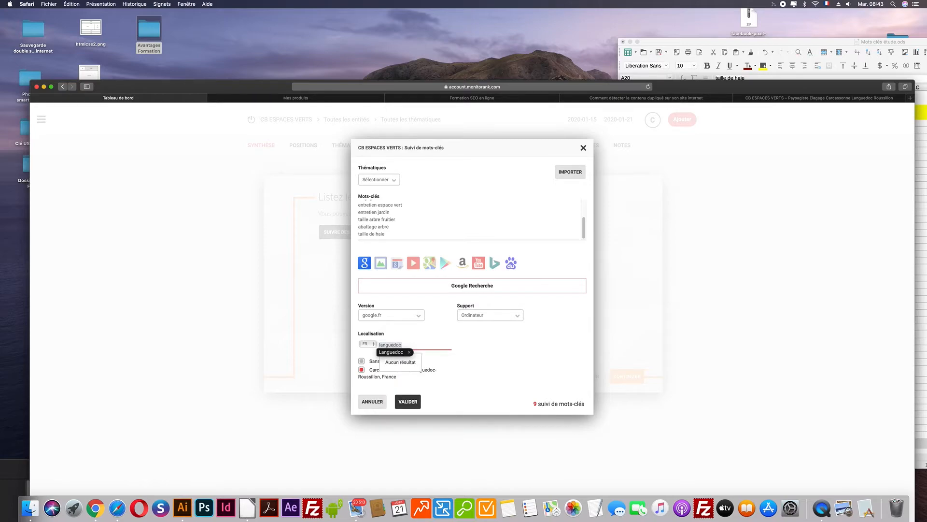
left_click(394, 352)
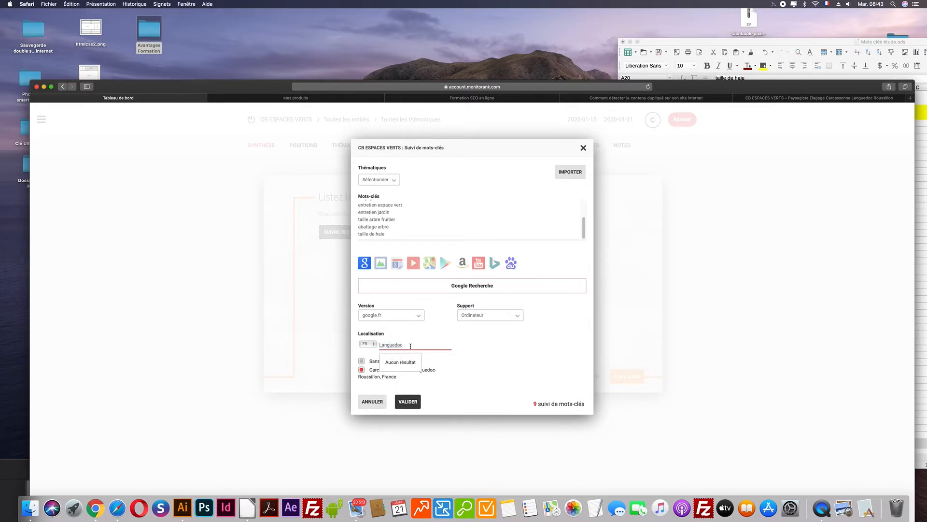
left_click_drag(407, 344, 378, 344)
key("BackSpace")
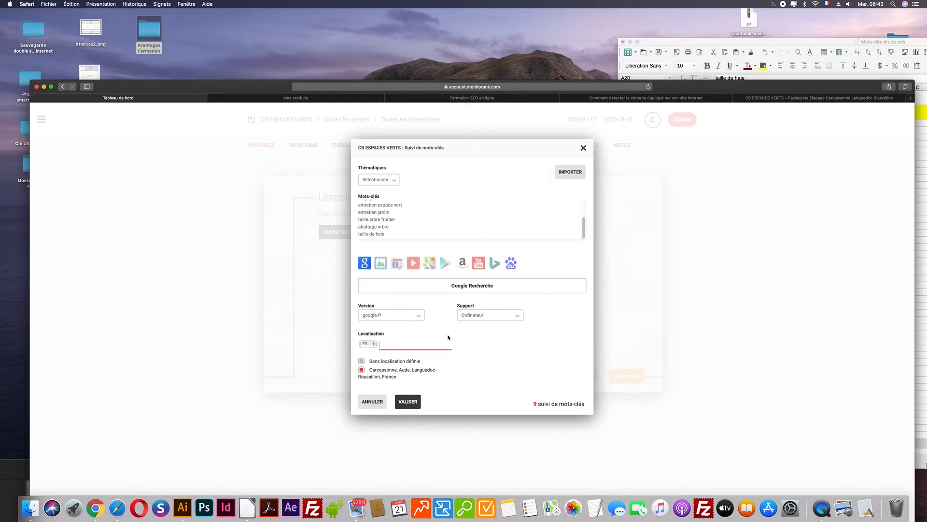
Add Toulouse, Haute-Garonne, Midi-Pyrénées, France as a second localisation and deselect it again
type("toulouse")
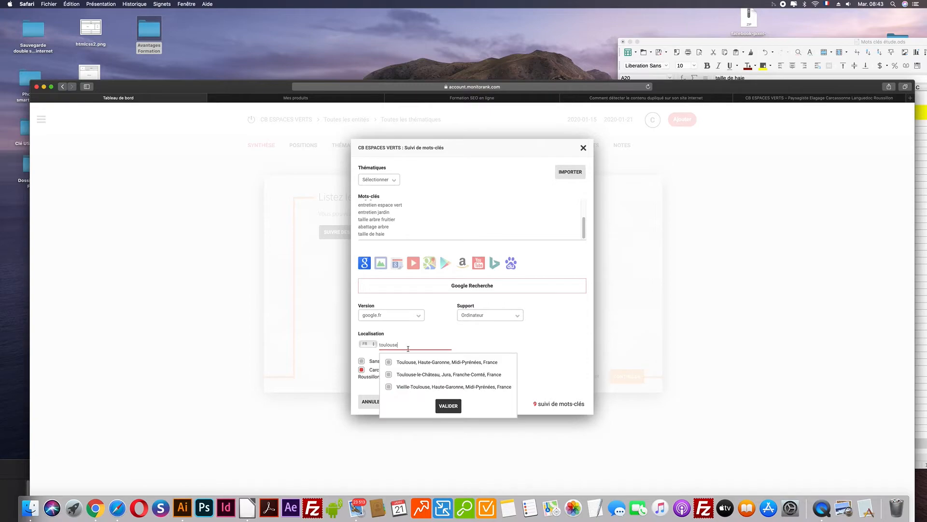
left_click(389, 362)
left_click(448, 405)
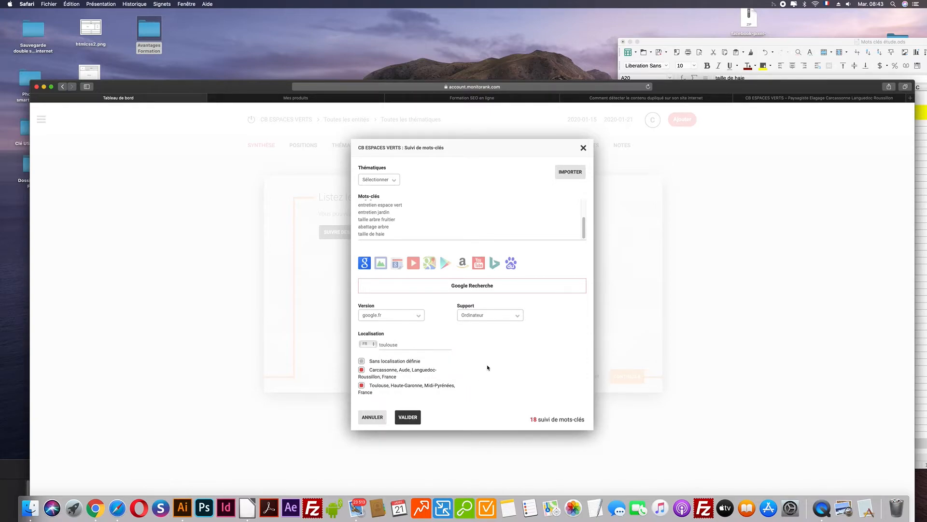
left_click(362, 385)
Validate the keyword tracking and finish the CB ESPACES VERTS project setup without defining any competitors
left_click(411, 418)
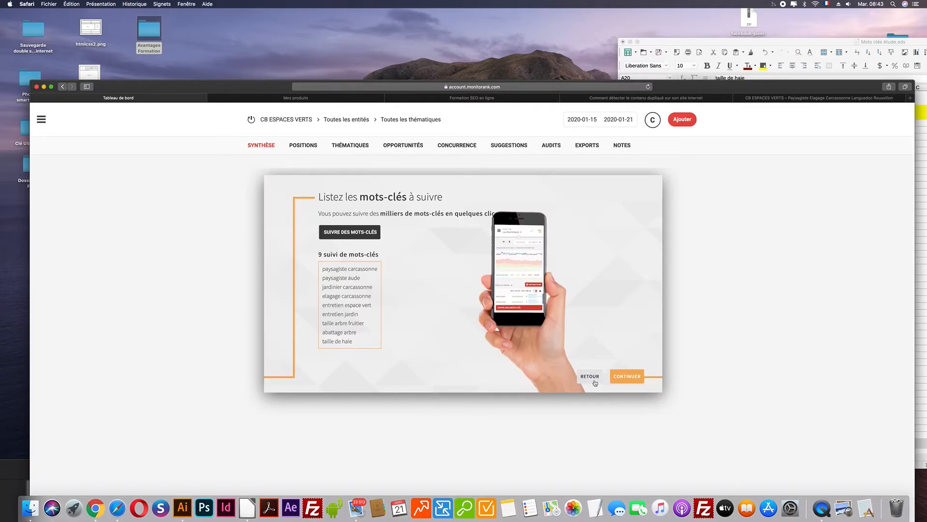
left_click(627, 376)
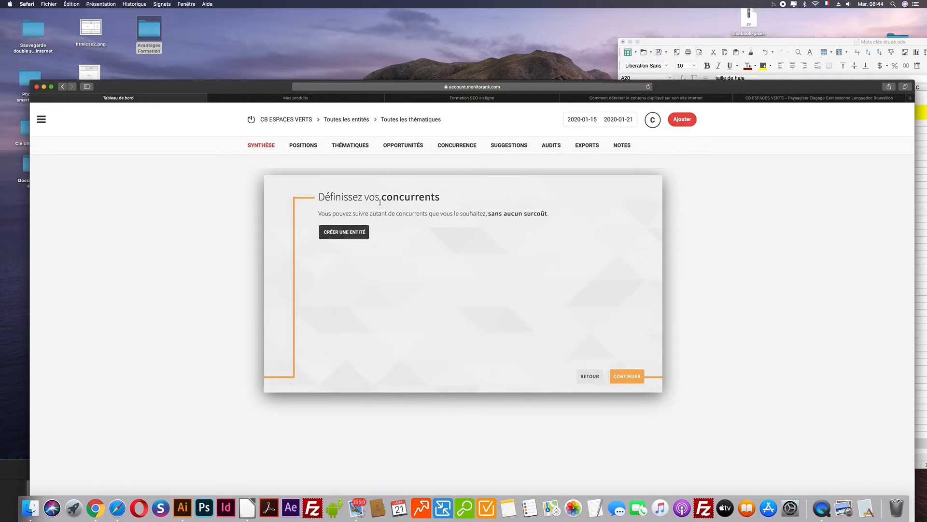
left_click(627, 377)
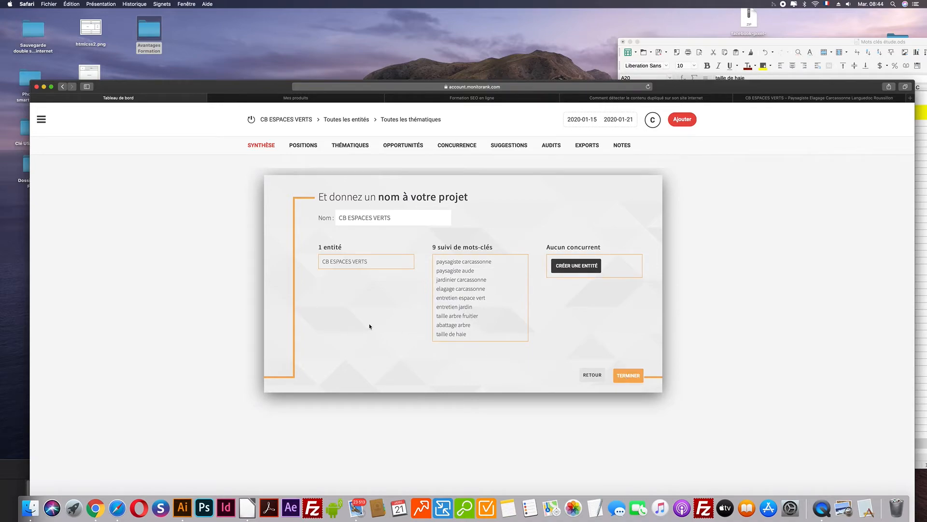
left_click(627, 376)
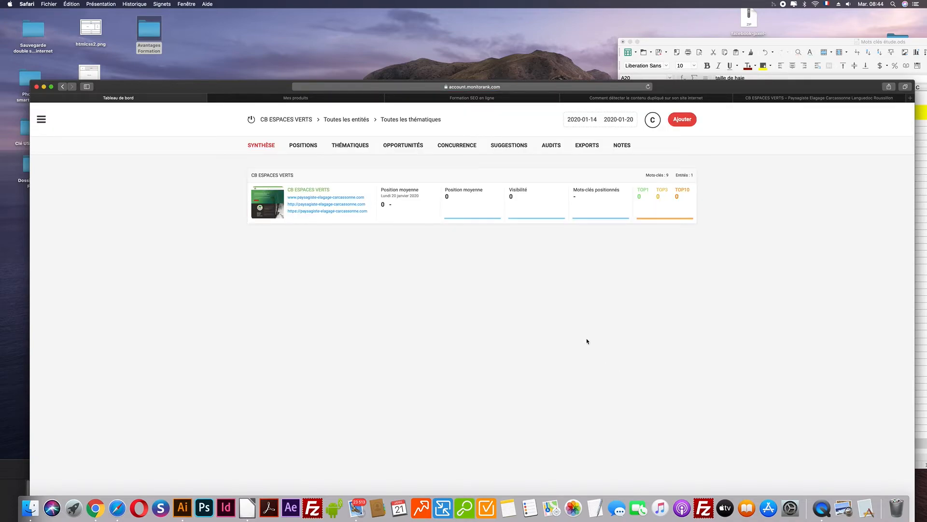
Review the keyword positions of the CB ESPACES VERTS entity and return to the overview of all projects
left_click(315, 189)
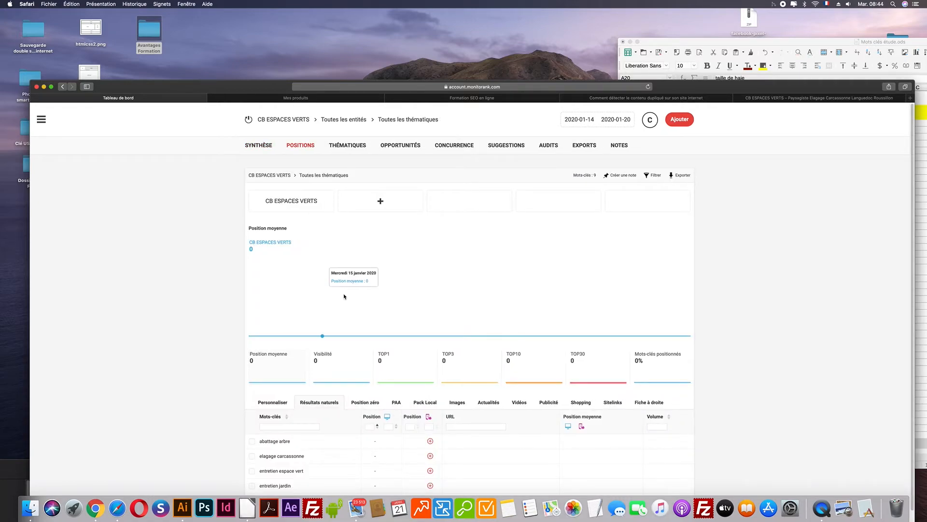
scroll(395, 284, "down", 3)
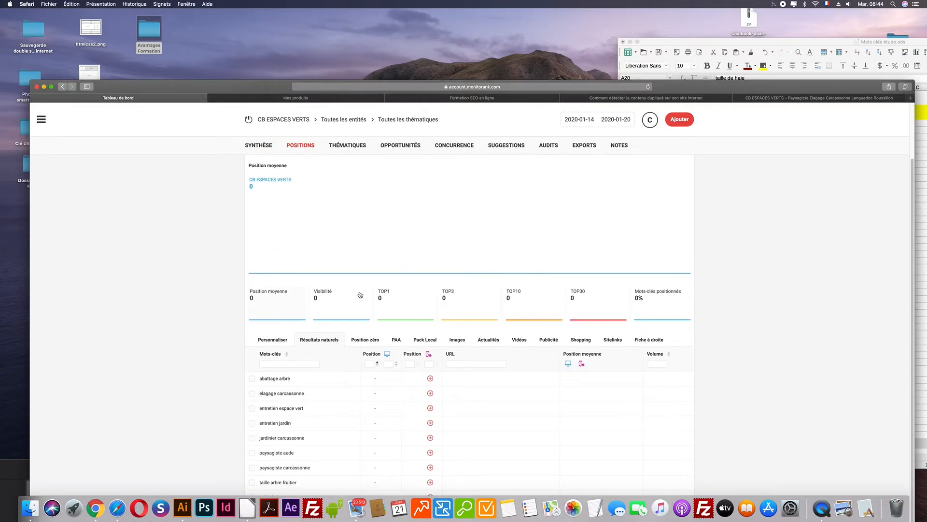
left_click_drag(677, 83, 686, 23)
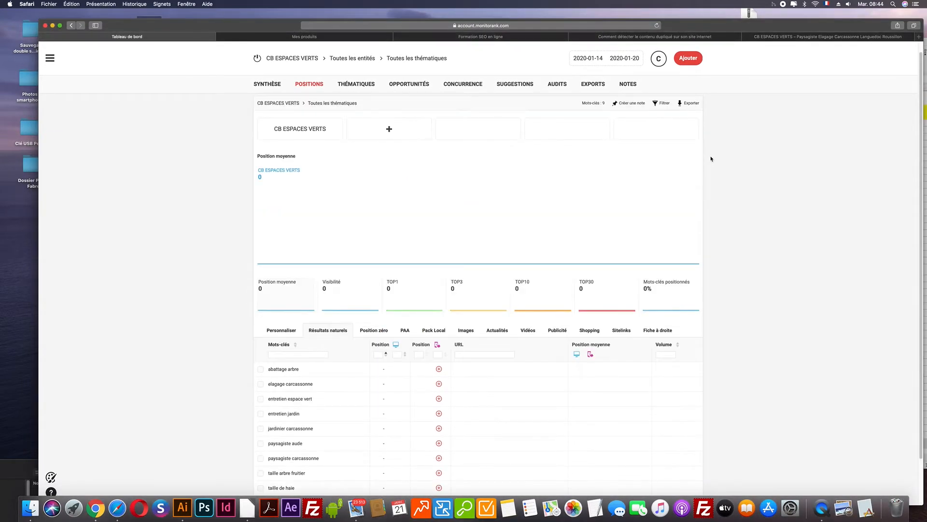
left_click(257, 58)
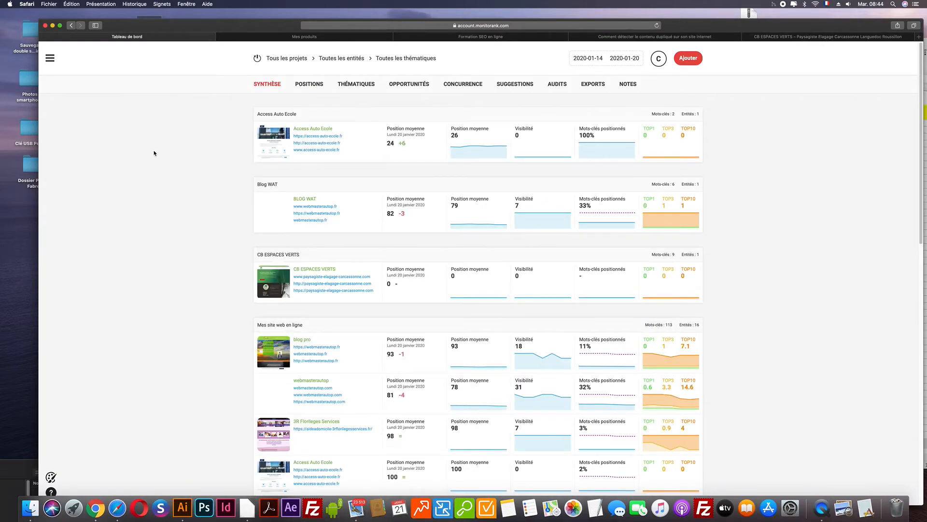
scroll(154, 153, "down", 5)
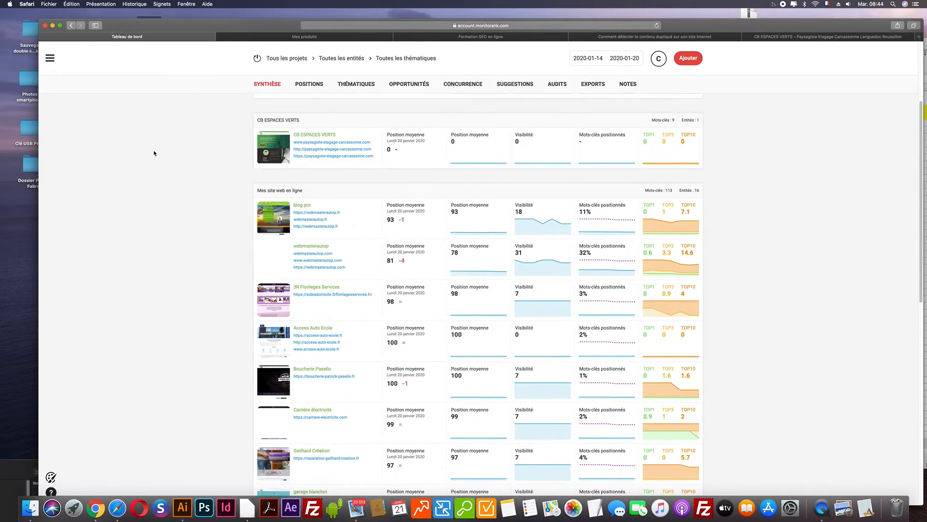
Review the keyword positions of the Priminstinct site entity and return to the overview of all projects
scroll(167, 163, "down", 1)
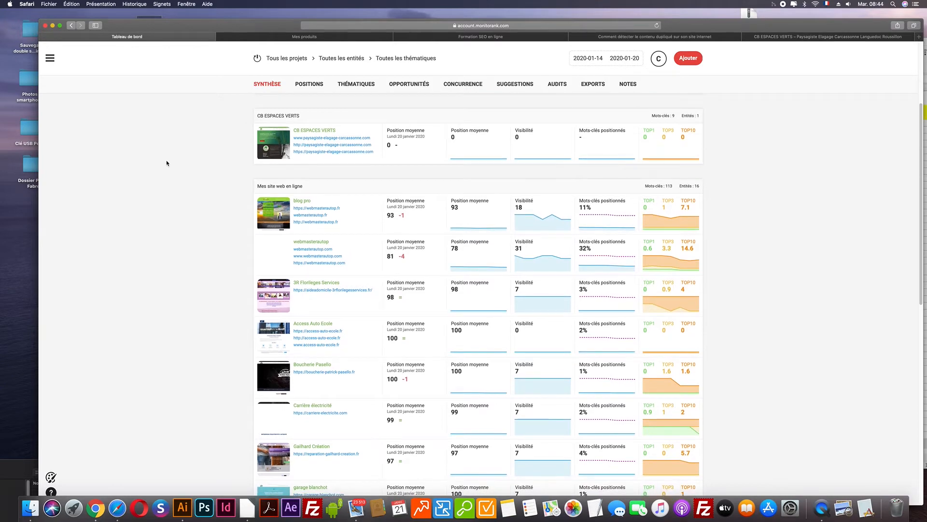
scroll(189, 182, "down", 15)
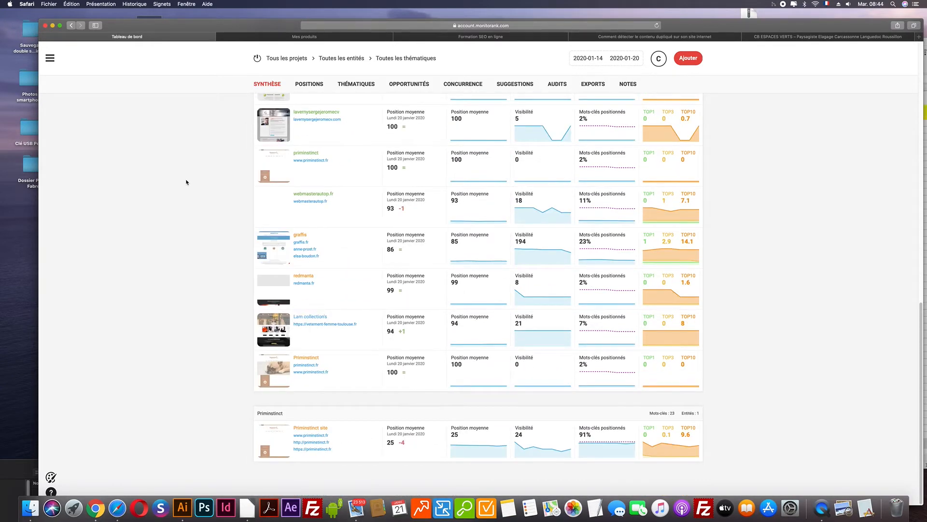
left_click(271, 435)
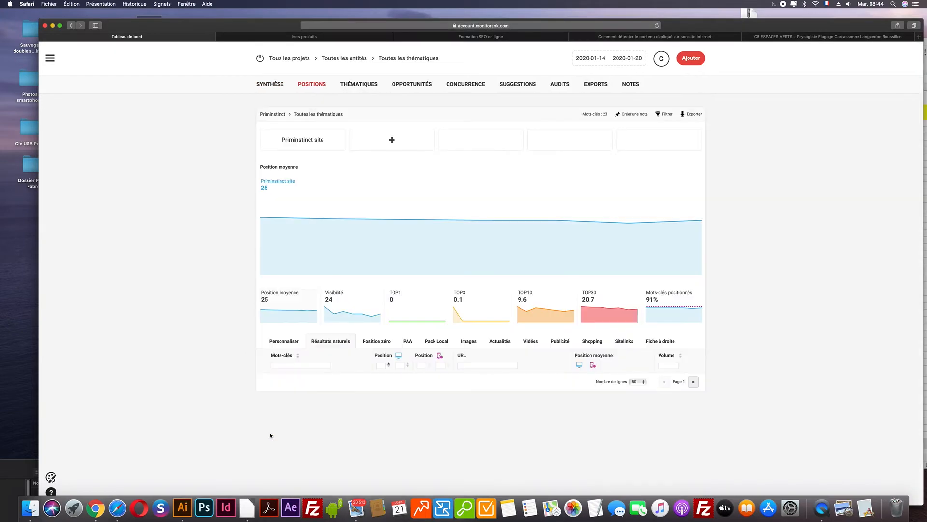
scroll(208, 410, "down", 2)
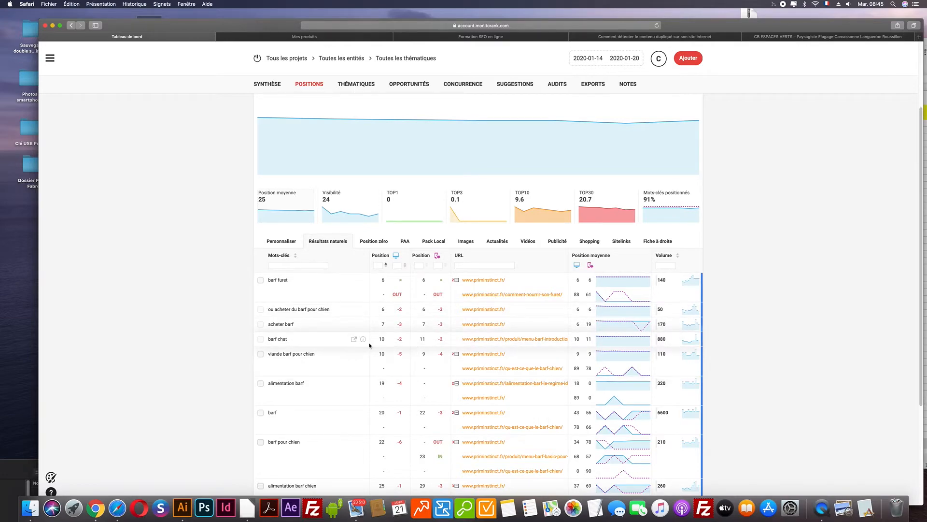
scroll(368, 345, "up", 1)
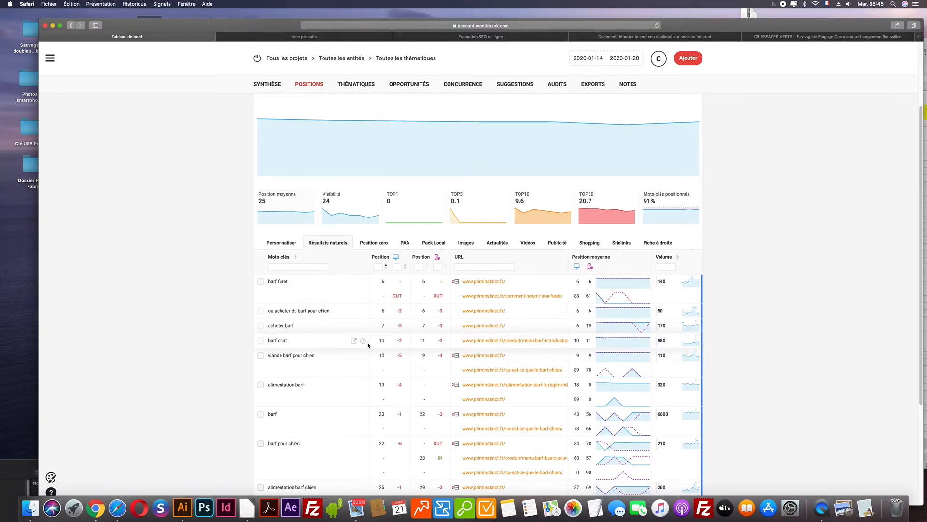
scroll(369, 345, "up", 1)
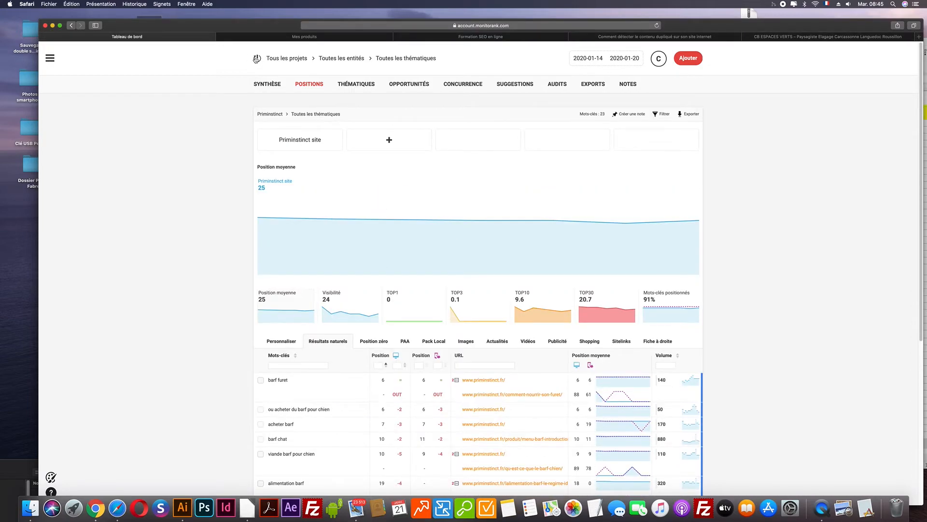
left_click(256, 59)
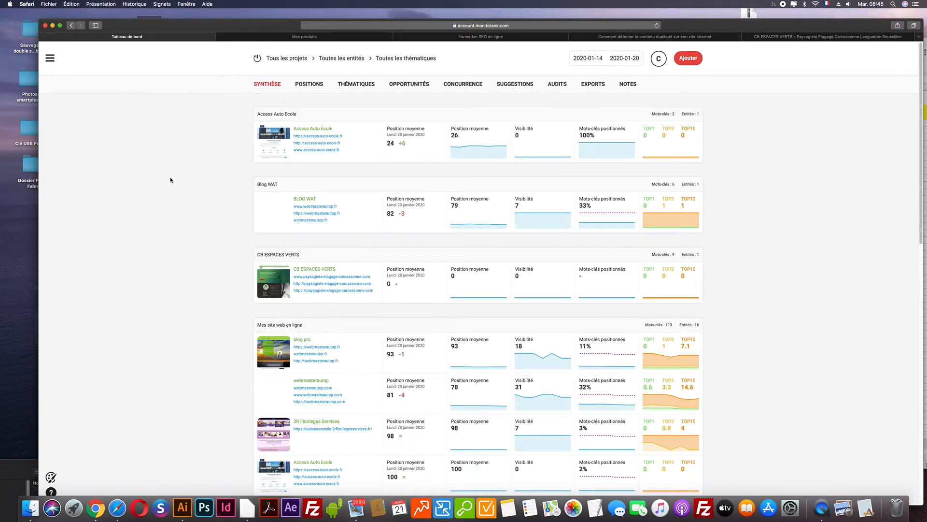
Open the Lam collection's entity in the Mes site web en ligne project and review its natural-result positions
scroll(171, 179, "down", 2)
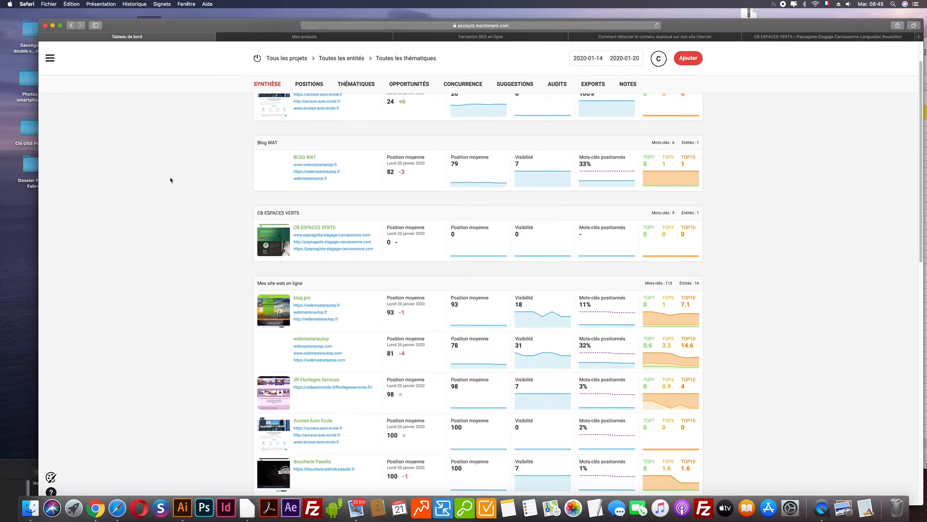
scroll(170, 179, "down", 3)
scroll(170, 179, "down", 2)
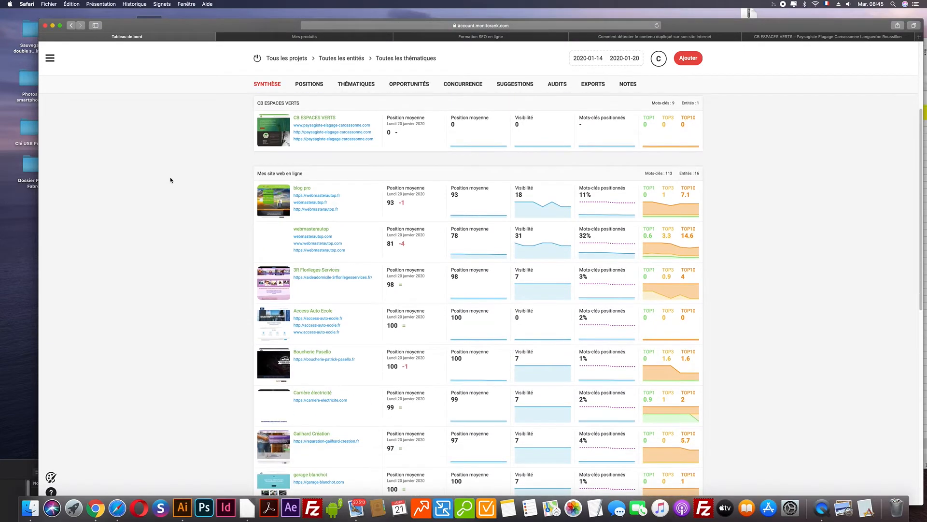
scroll(171, 180, "down", 2)
scroll(175, 183, "down", 4)
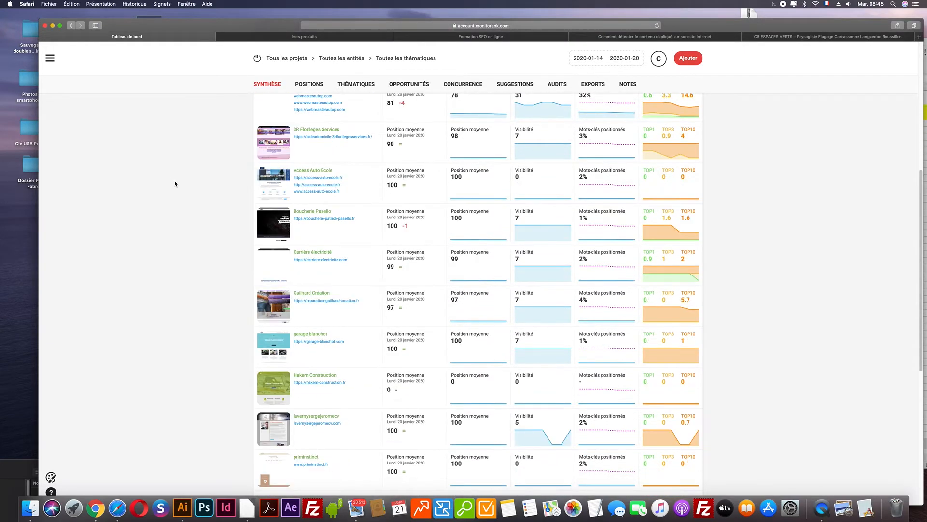
scroll(175, 184, "down", 2)
scroll(175, 183, "down", 3)
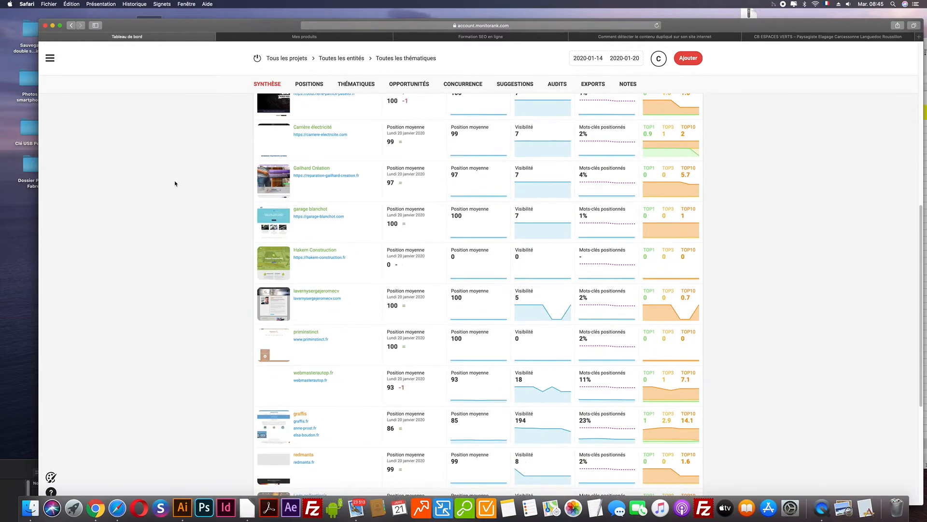
scroll(175, 184, "down", 4)
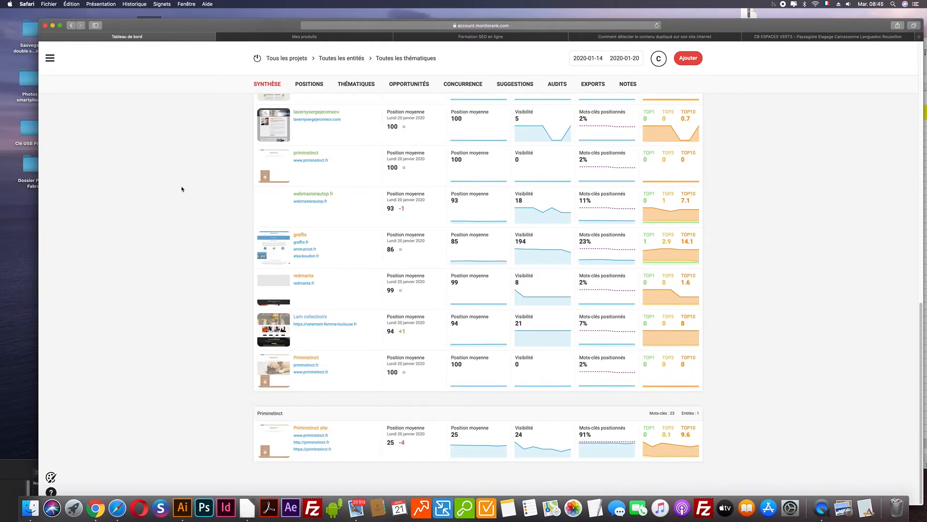
left_click(274, 328)
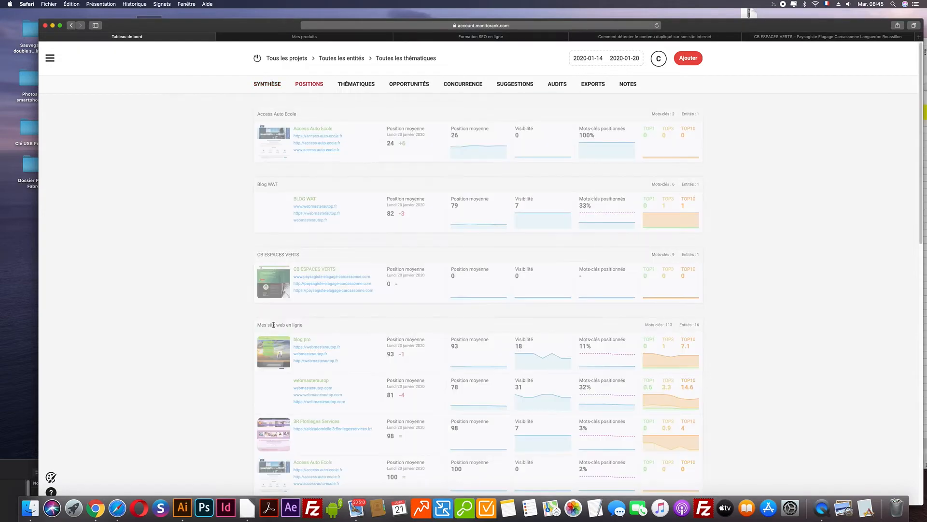
scroll(209, 304, "down", 3)
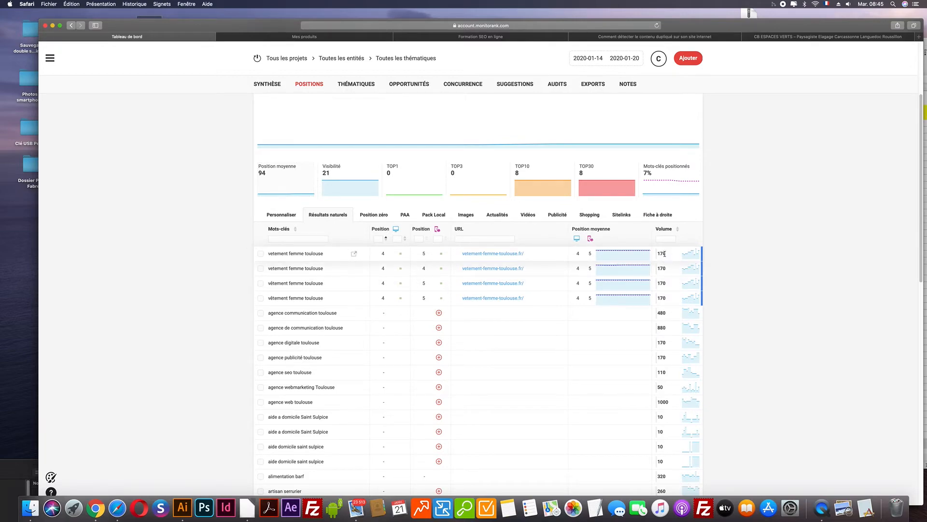
Examine the search volume and ranked URL of the keyword vetement femme toulouse and return to the project overview
left_click_drag(664, 253, 658, 254)
left_click(772, 250)
scroll(350, 267, "up", 1)
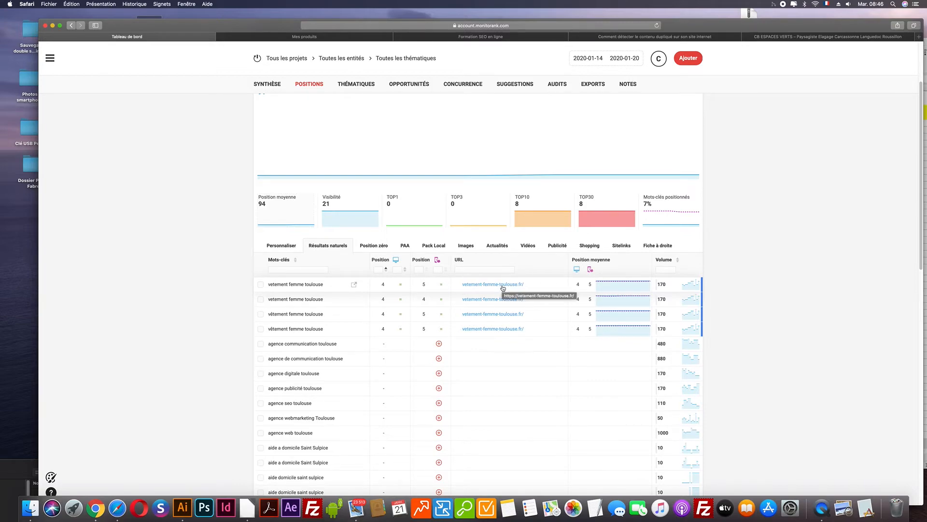
left_click(257, 59)
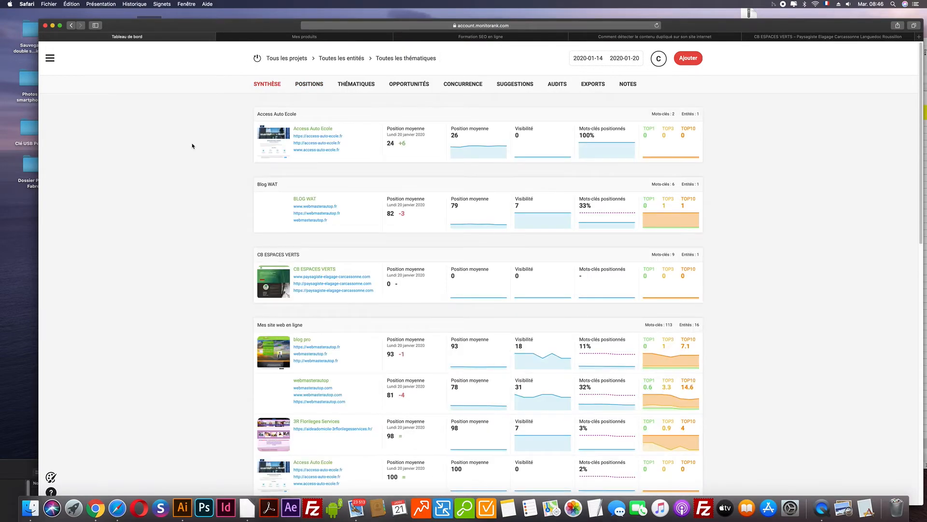
Review the keyword positions of Access Auto Ecole and Boucherie Pasello, returning to the project overview after each
left_click(264, 137)
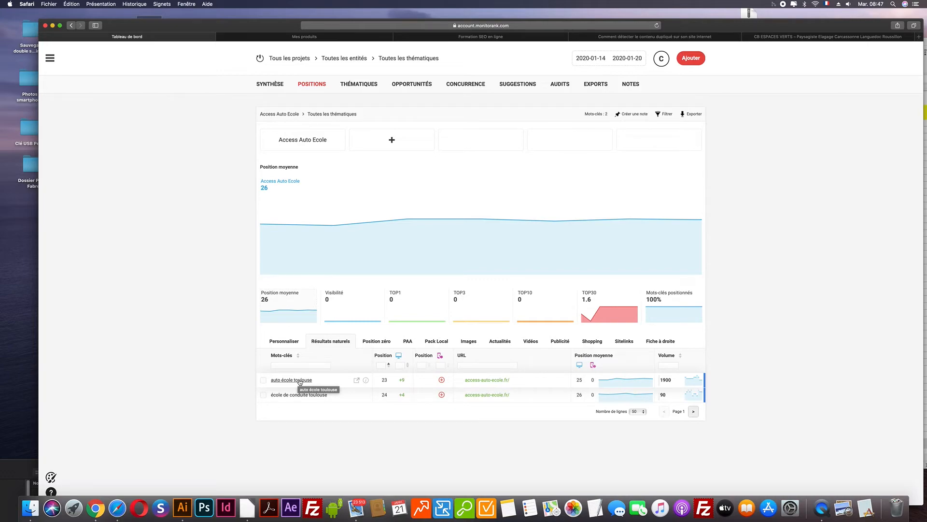
left_click(254, 62)
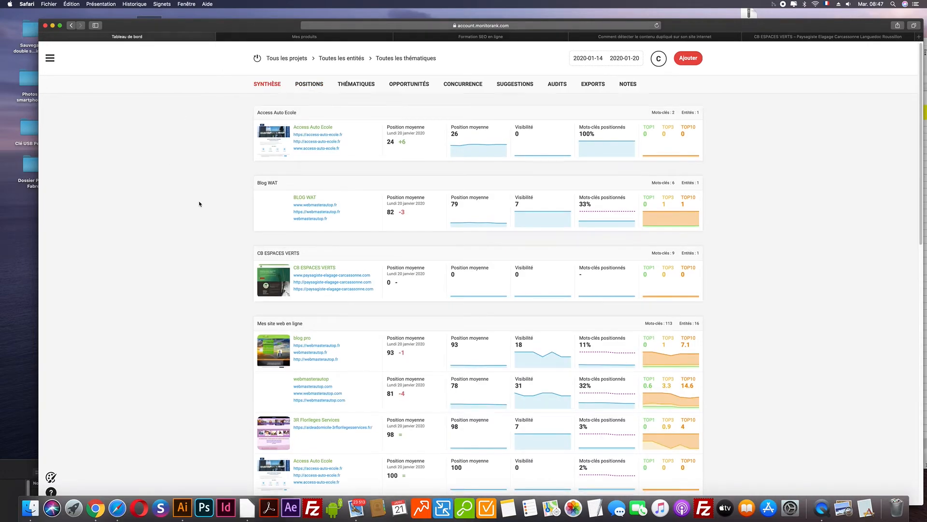
scroll(200, 203, "down", 2)
scroll(199, 203, "down", 5)
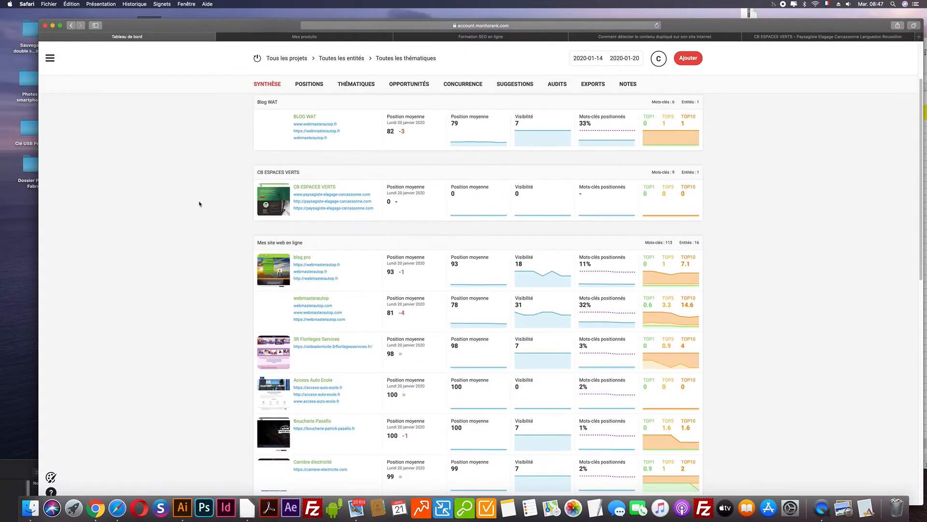
scroll(201, 203, "down", 5)
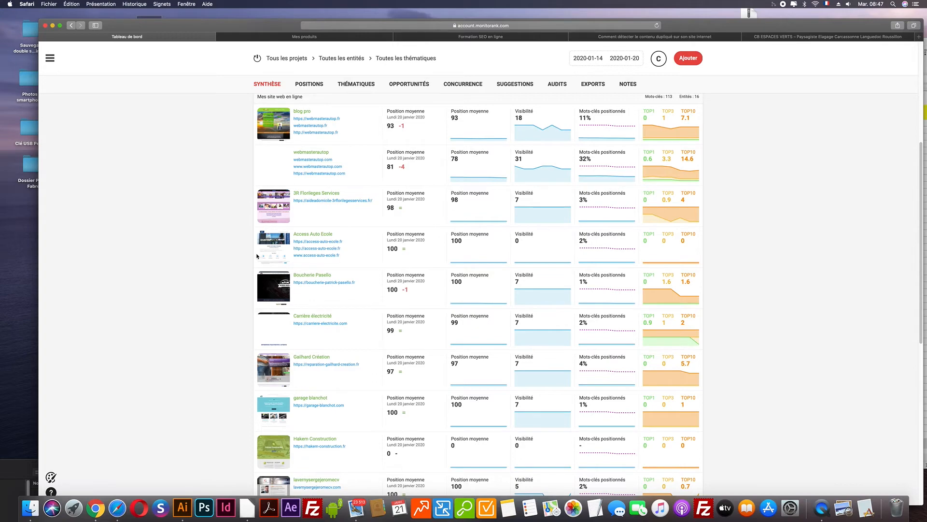
left_click(273, 287)
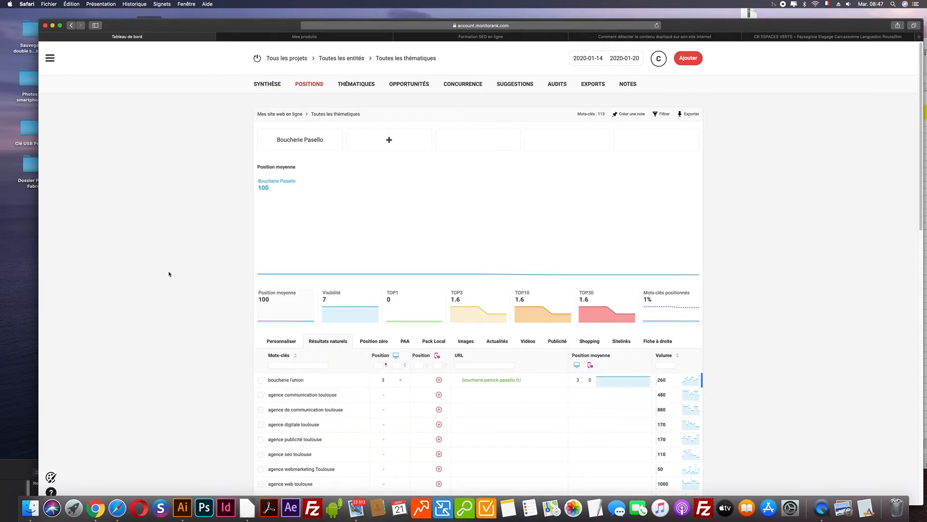
scroll(169, 273, "down", 5)
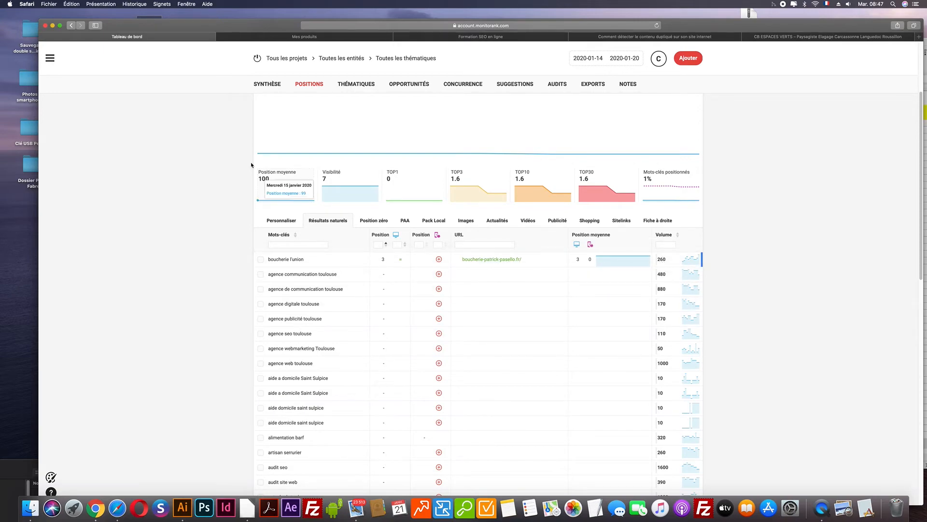
left_click(257, 59)
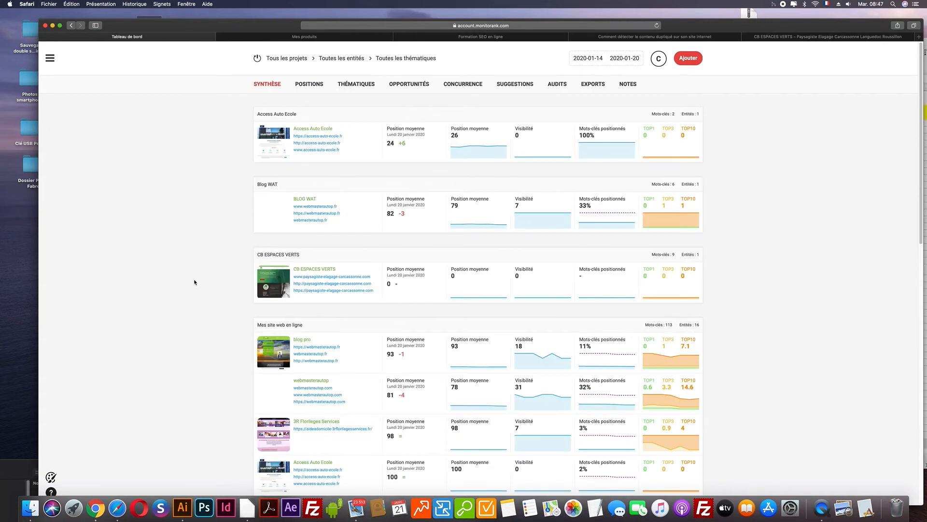
Review the keyword positions of the Carrière électricité entity and return to the overview of all projects
scroll(194, 282, "down", 5)
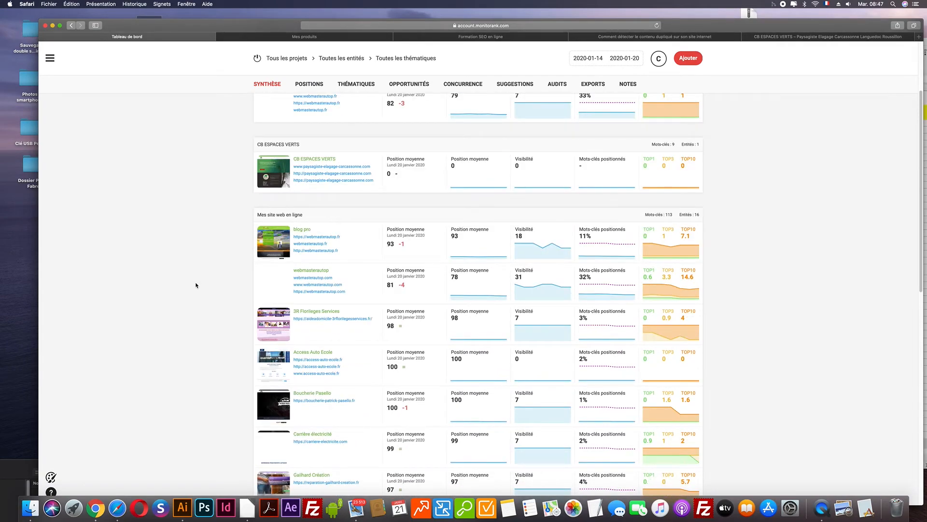
scroll(196, 285, "down", 3)
scroll(231, 315, "down", 1)
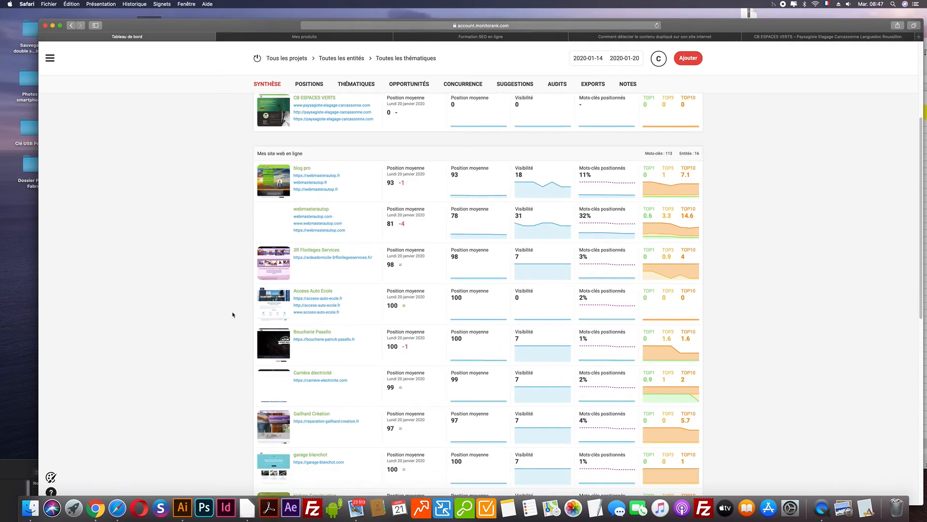
left_click(280, 376)
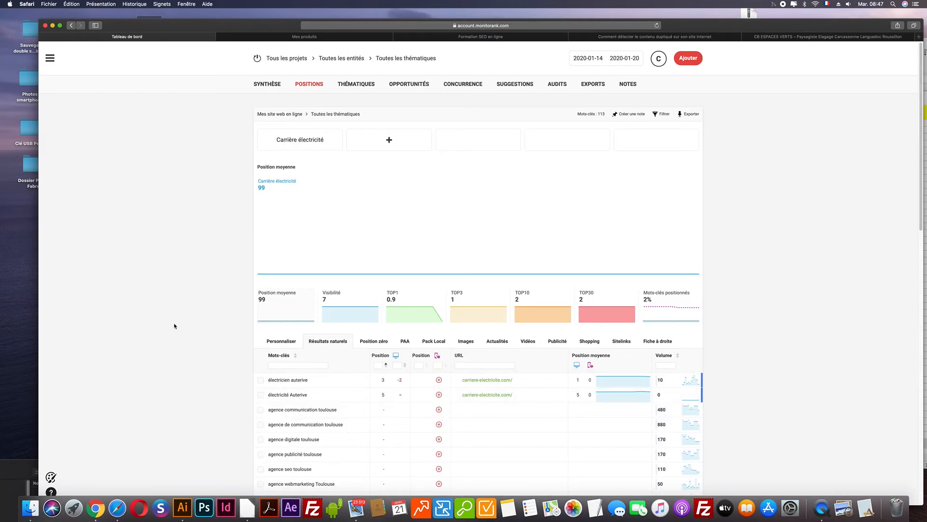
scroll(174, 325, "down", 5)
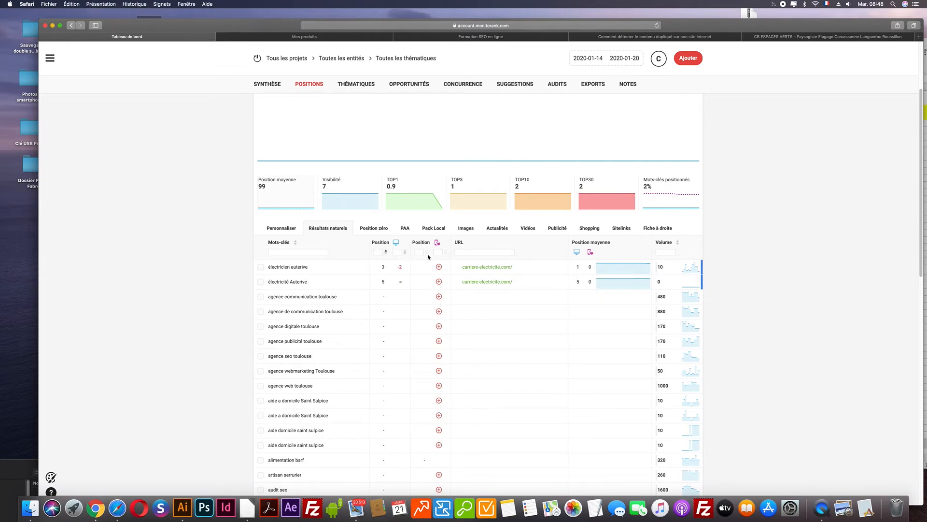
left_click(257, 58)
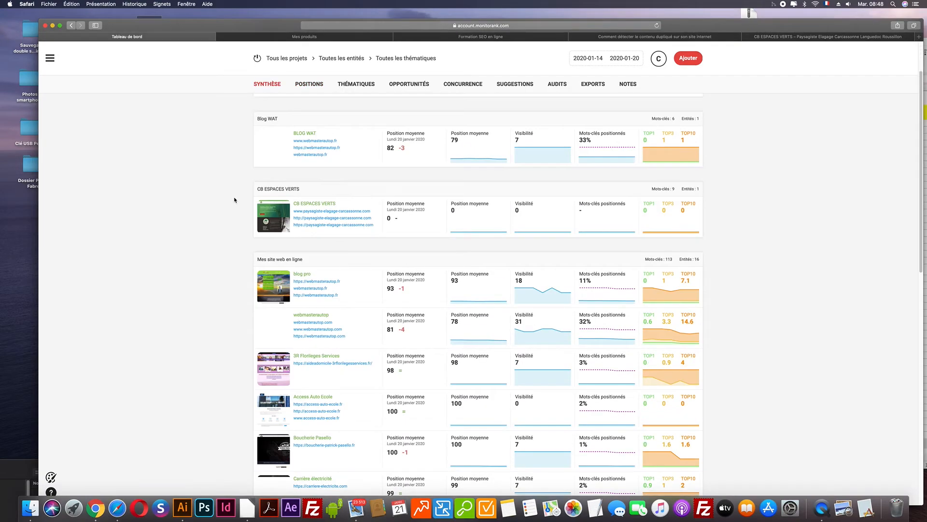
Review the keyword positions of the 3R Florileges Services entity and return to the overview of all projects
left_click(278, 356)
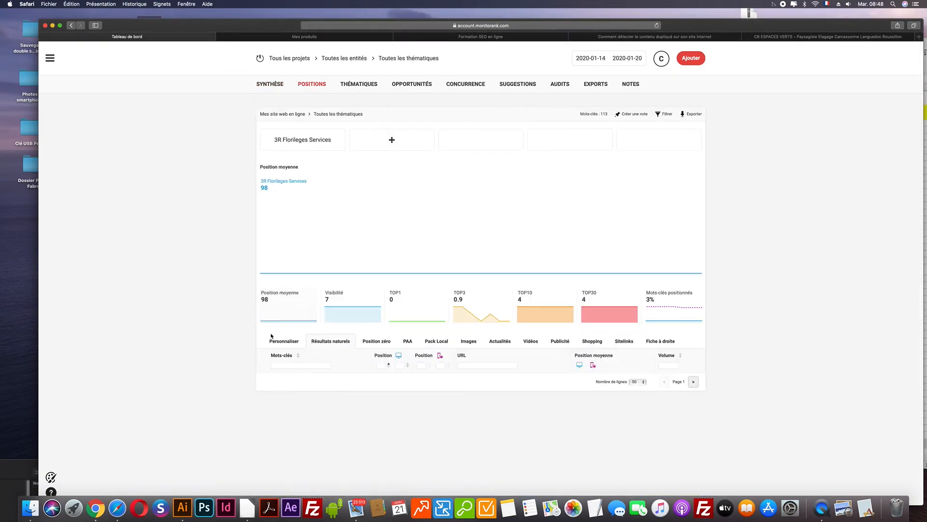
scroll(219, 293, "down", 5)
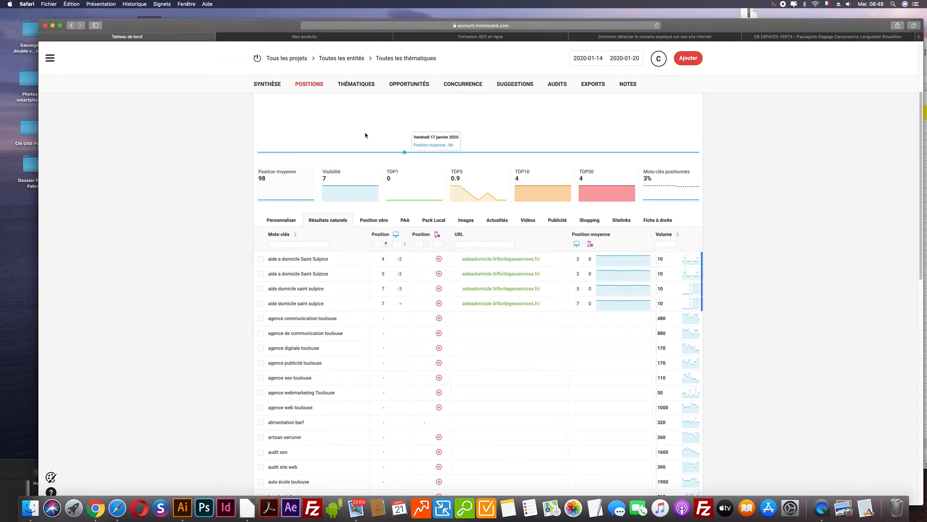
left_click(258, 59)
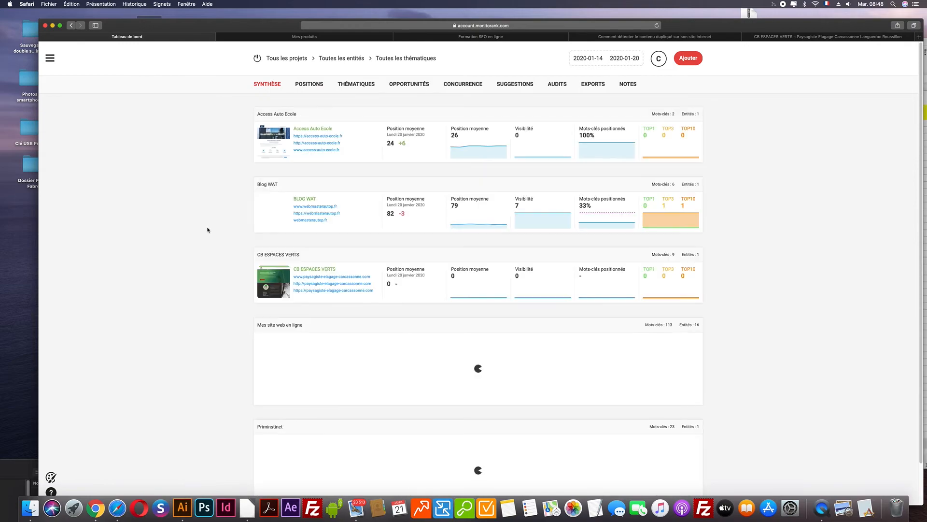
Open the Gailhard Création entity and examine its natural-result keyword positions, ranked URLs and search volumes
scroll(209, 230, "down", 3)
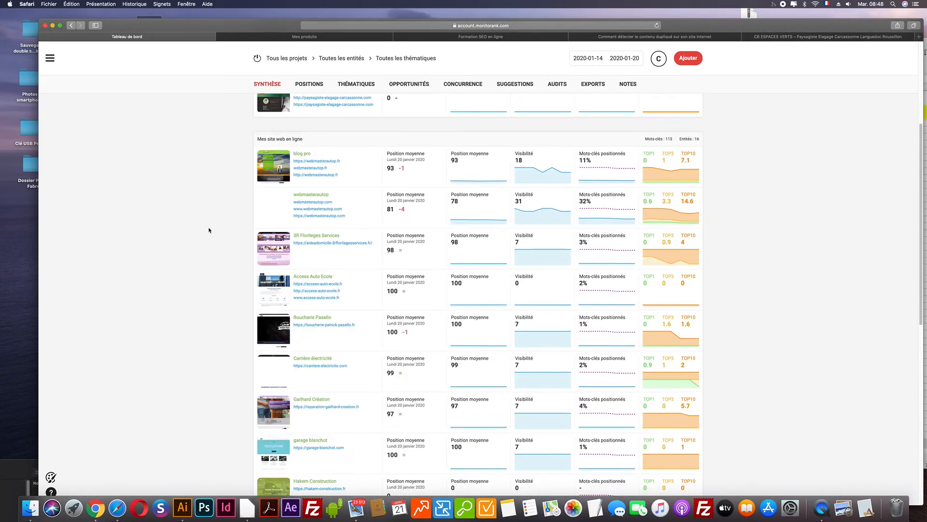
scroll(209, 230, "down", 2)
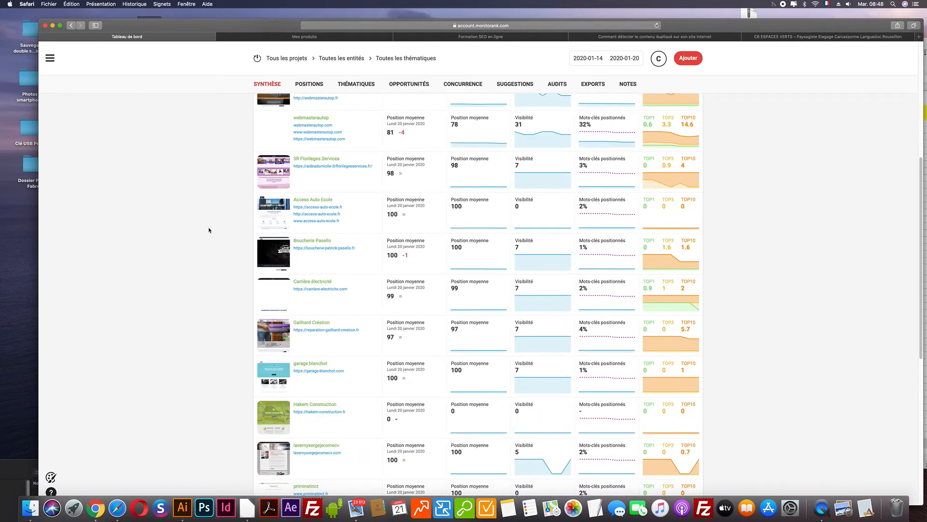
scroll(208, 230, "down", 1)
left_click(271, 320)
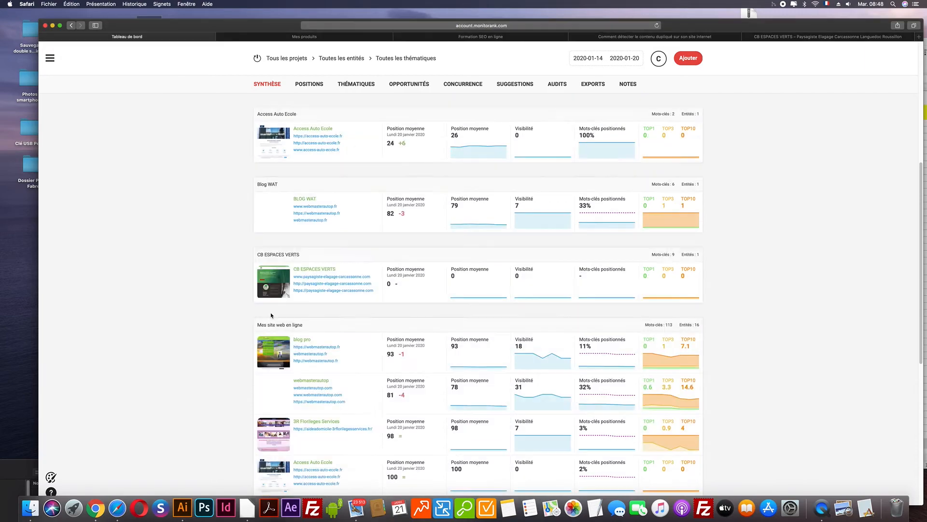
scroll(195, 319, "down", 4)
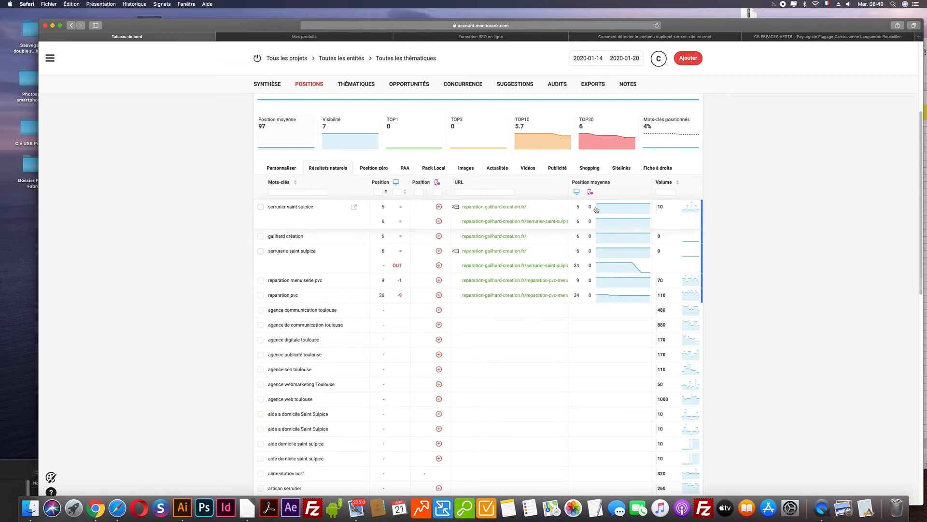
Open the Priminstinct site entity from the overview of all projects and examine its desktop and mobile keyword positions and ranked URLs
left_click(255, 59)
scroll(224, 185, "down", 10)
scroll(225, 185, "down", 15)
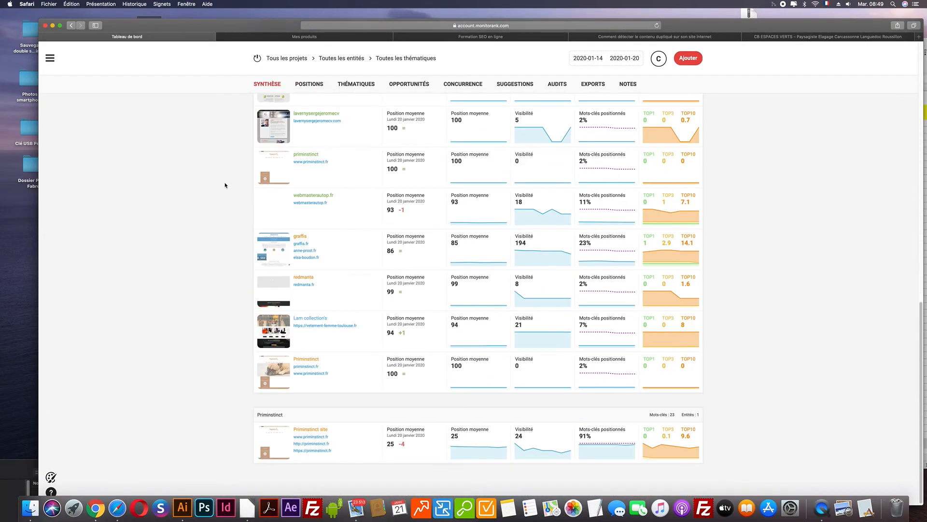
left_click(273, 439)
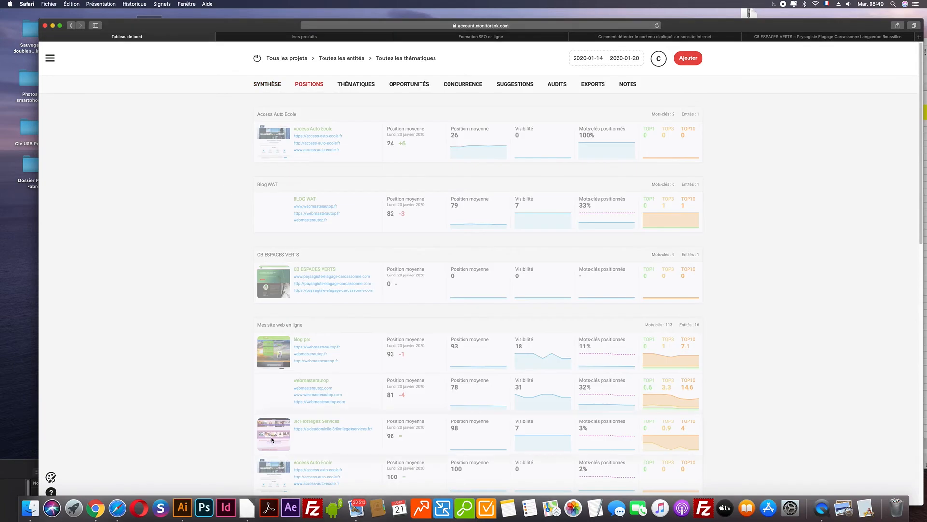
scroll(168, 366, "down", 5)
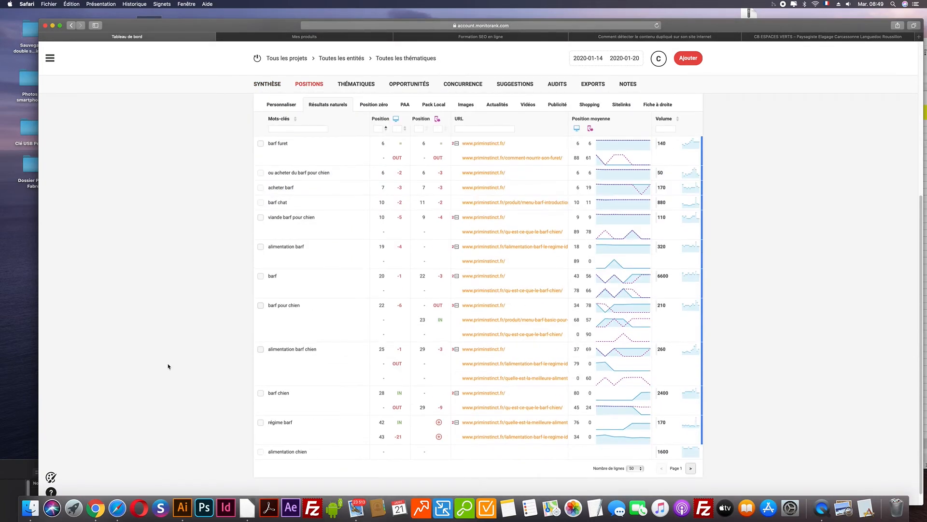
scroll(168, 366, "up", 1)
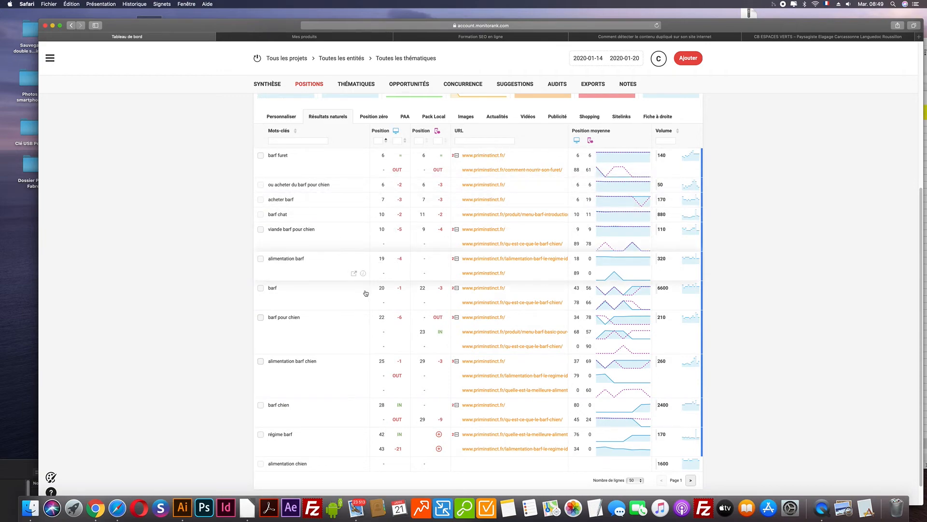
scroll(287, 337, "up", 1)
scroll(288, 336, "up", 5)
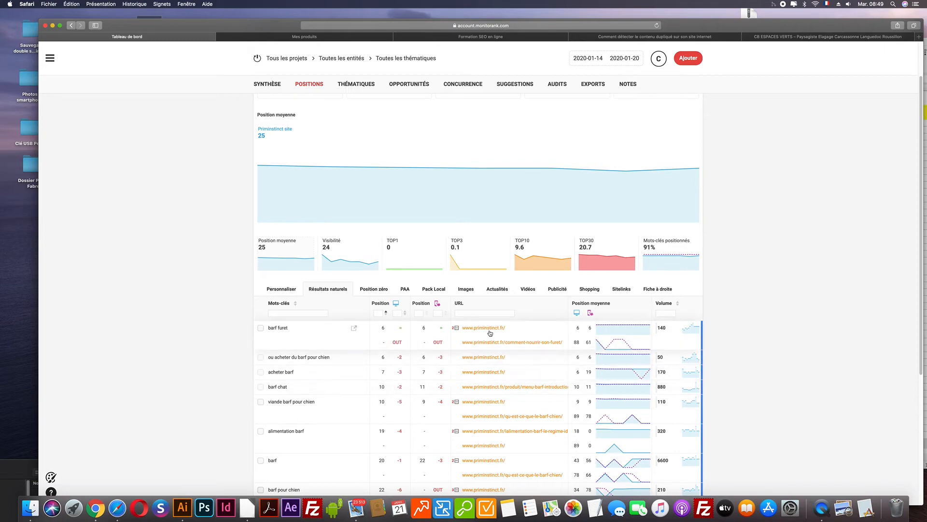
scroll(489, 332, "down", 4)
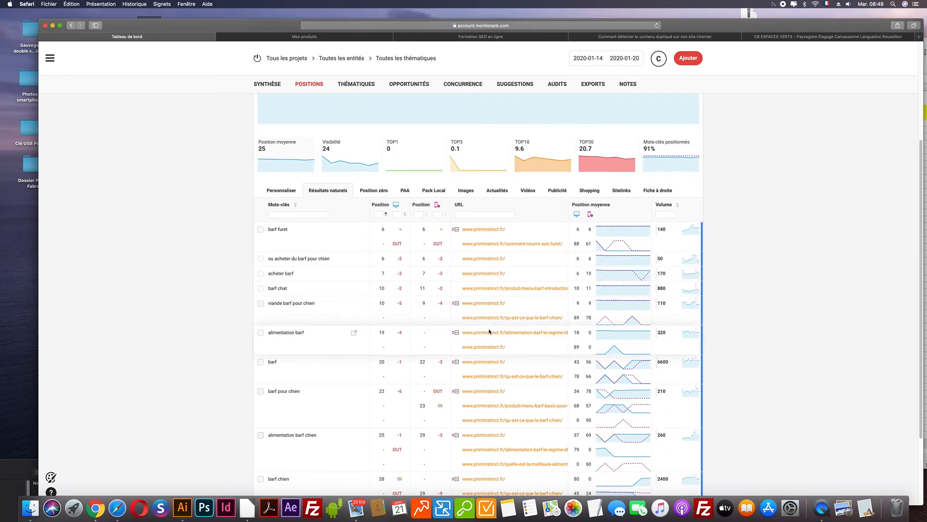
scroll(489, 332, "down", 1)
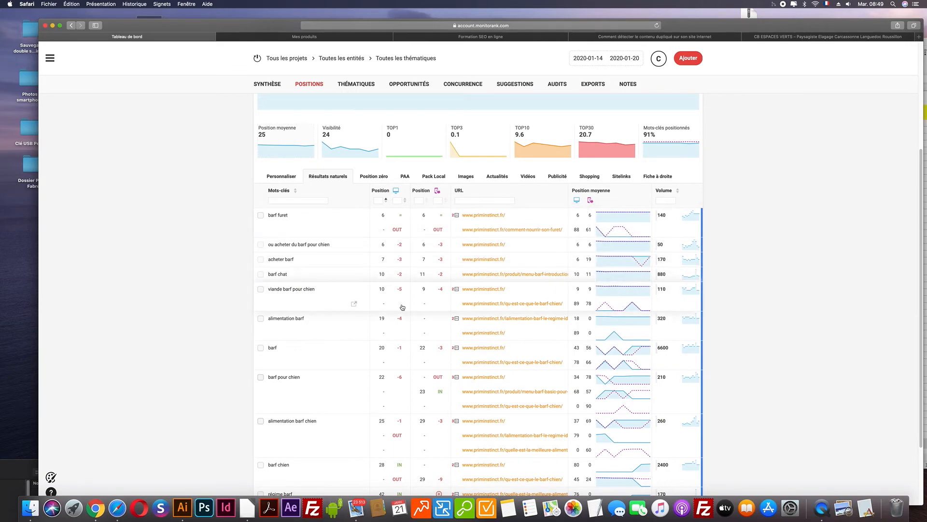
Return to the overview of all projects and review the keyword positions of the BLOG WAT entity
left_click(267, 84)
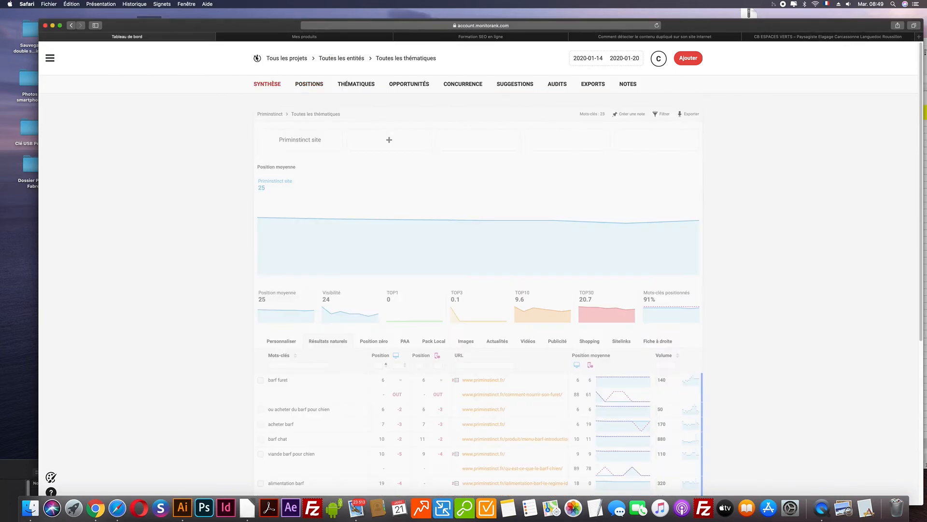
left_click(272, 213)
scroll(196, 208, "down", 1)
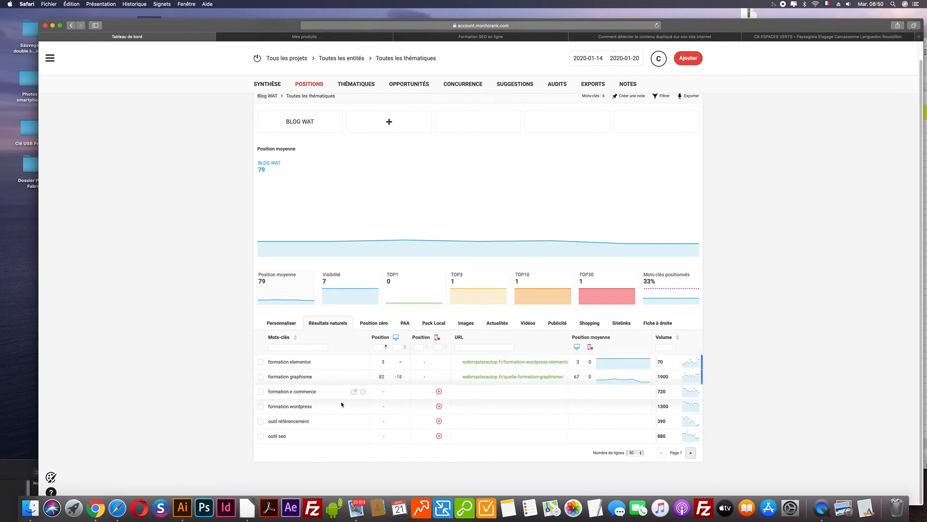
Return to the project overview and open the keyword positions of the webmasterautop entity under Mes site web en ligne
left_click(261, 60)
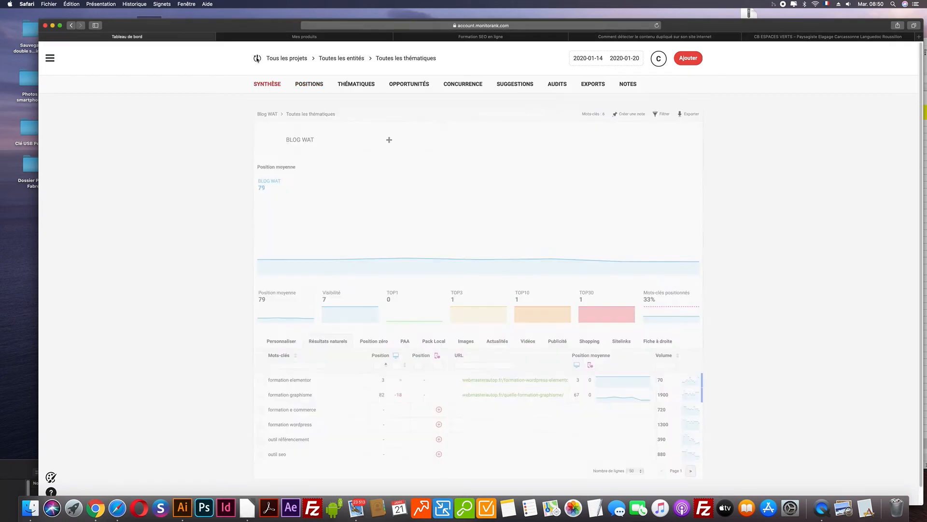
scroll(267, 181, "down", 1)
scroll(267, 182, "down", 3)
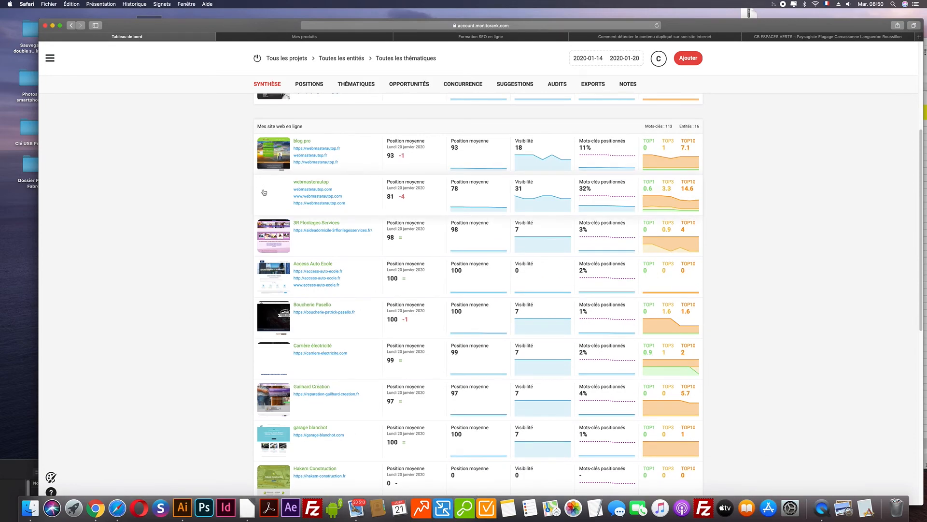
left_click(269, 194)
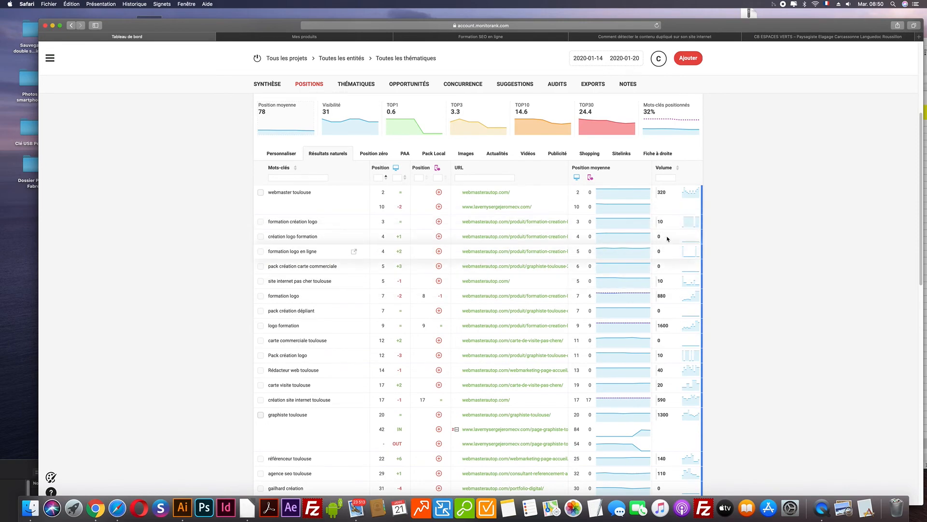
Sort the webmasterautop keywords by descending search volume and examine which high-volume keywords are positioned
left_click(664, 168)
left_click(664, 168)
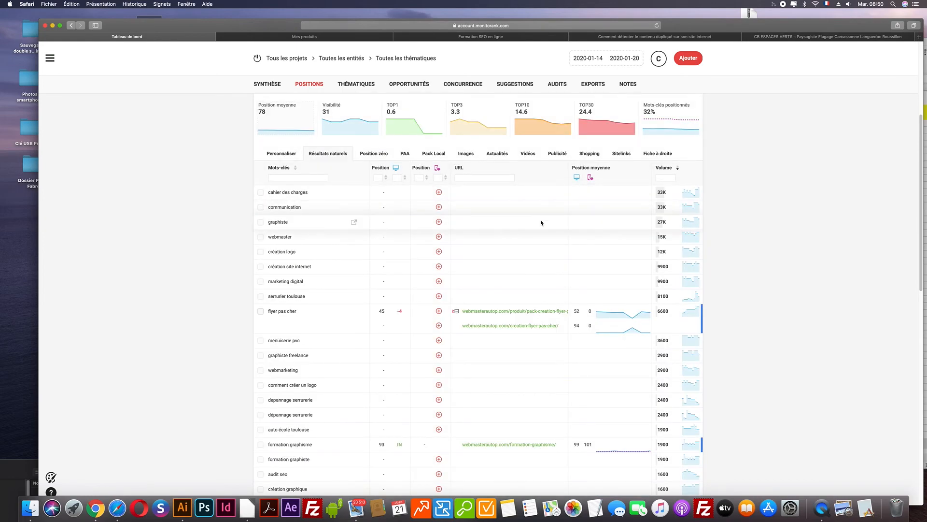
scroll(541, 223, "down", 5)
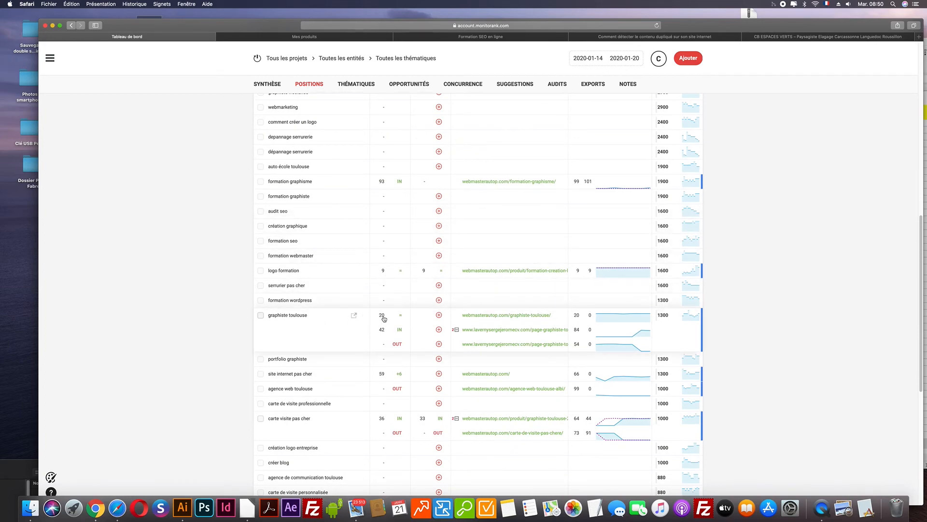
scroll(370, 343, "down", 5)
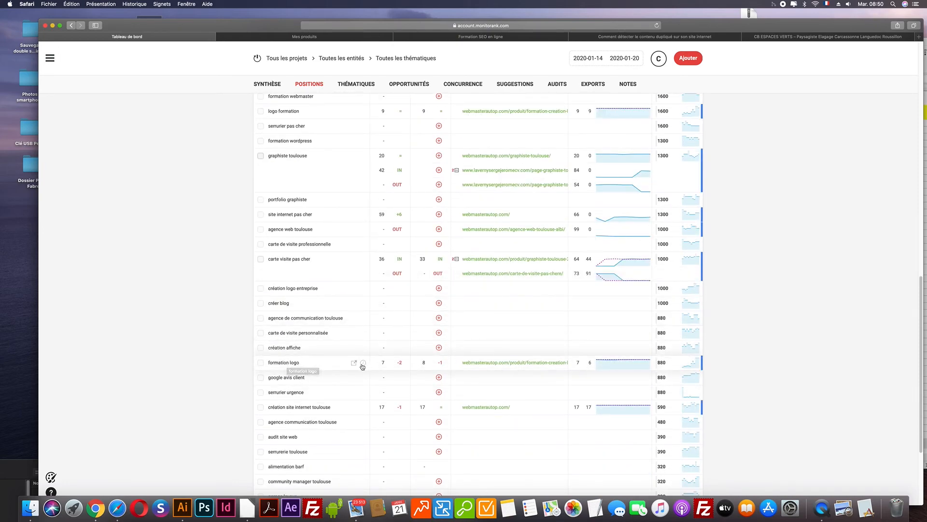
scroll(361, 367, "down", 4)
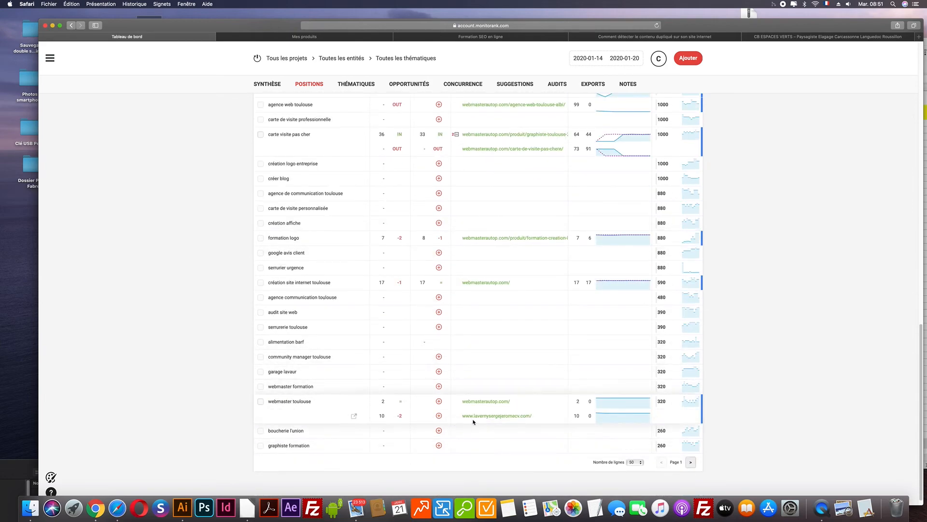
scroll(554, 426, "up", 20)
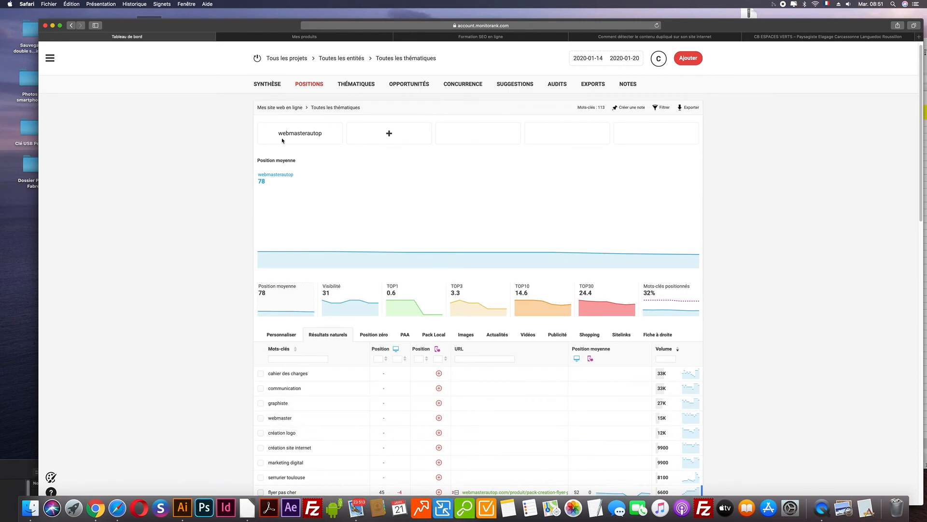
Sort the webmasterautop keywords alphabetically, re-sort them by ascending desktop position and examine the best-ranked keywords
left_click(279, 352)
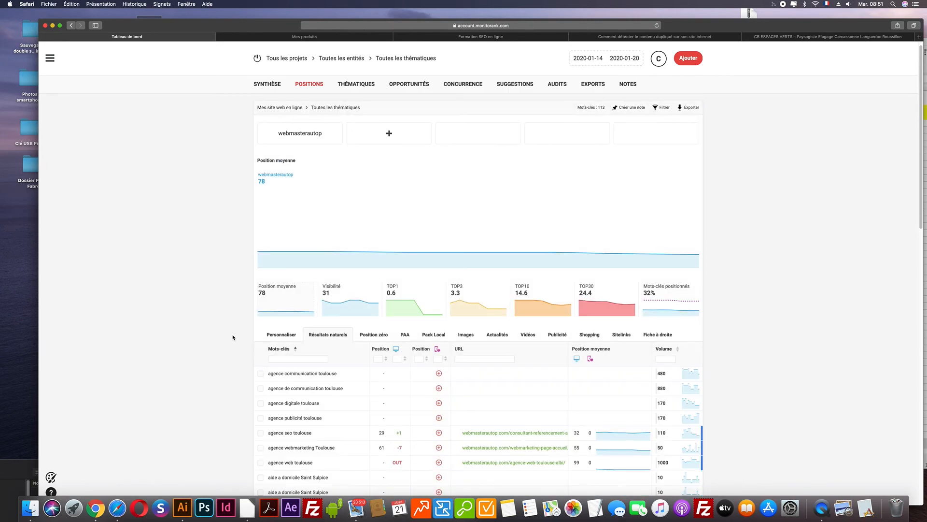
scroll(233, 337, "down", 2)
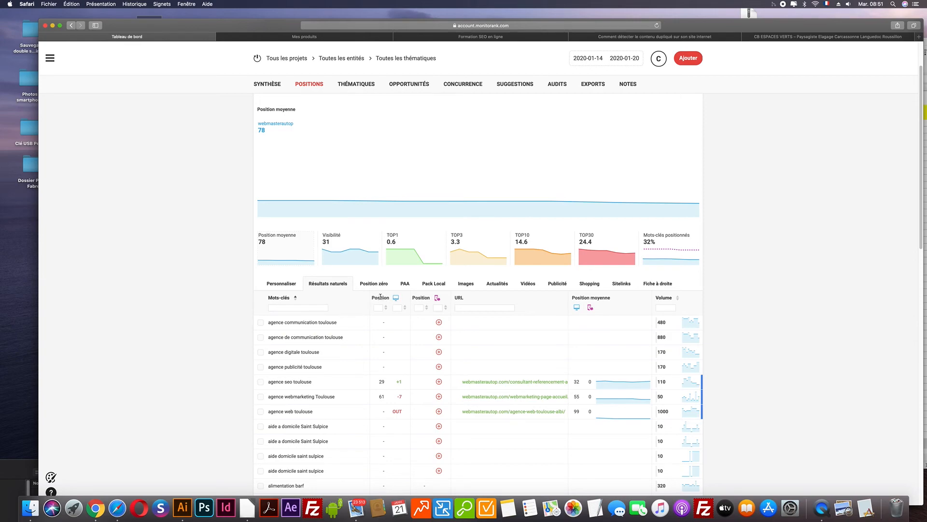
left_click(395, 300)
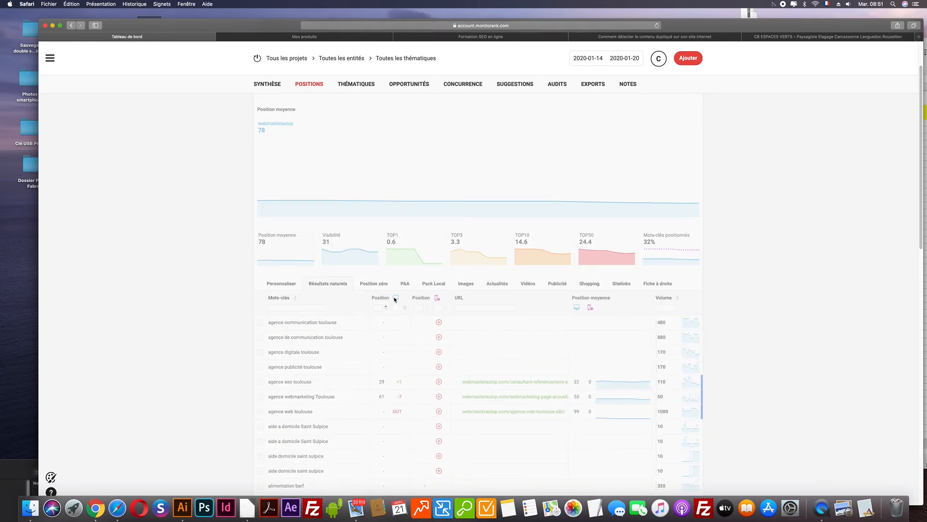
scroll(394, 300, "down", 1)
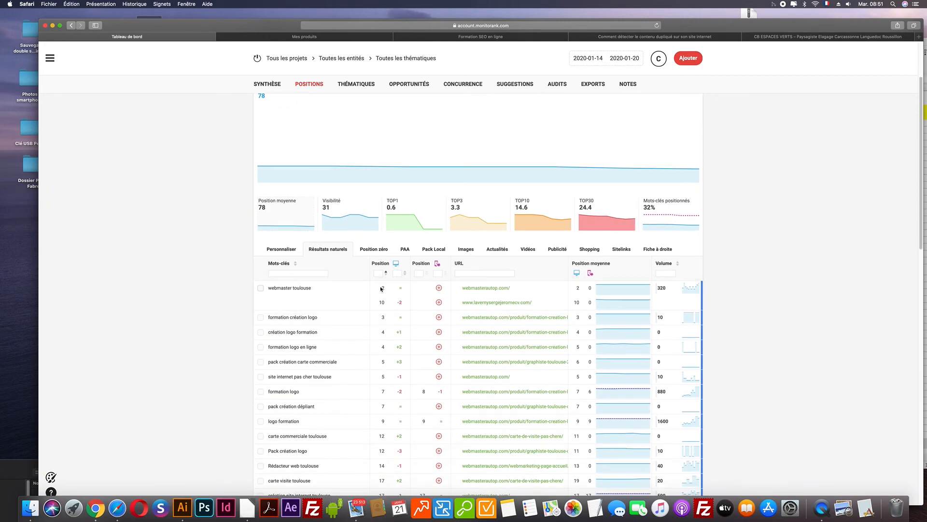
scroll(376, 264, "down", 2)
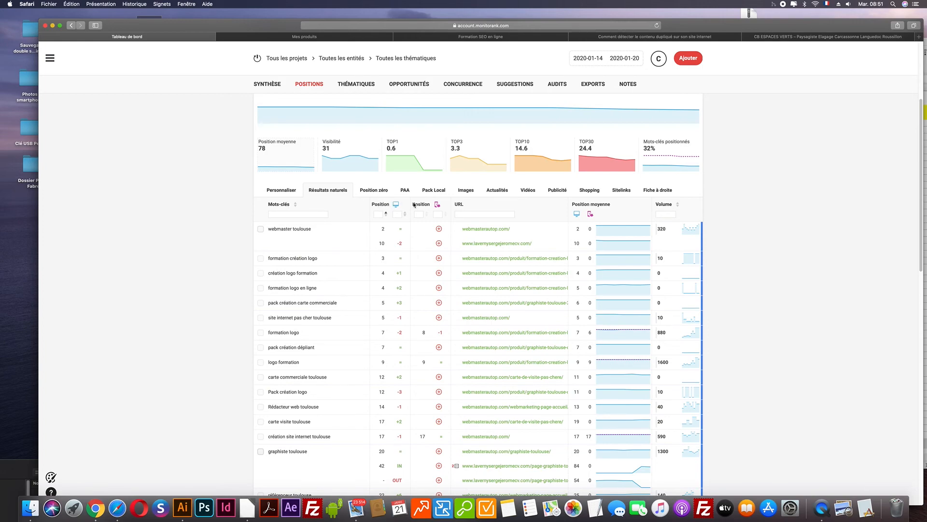
scroll(801, 240, "down", 1)
scroll(799, 240, "up", 5)
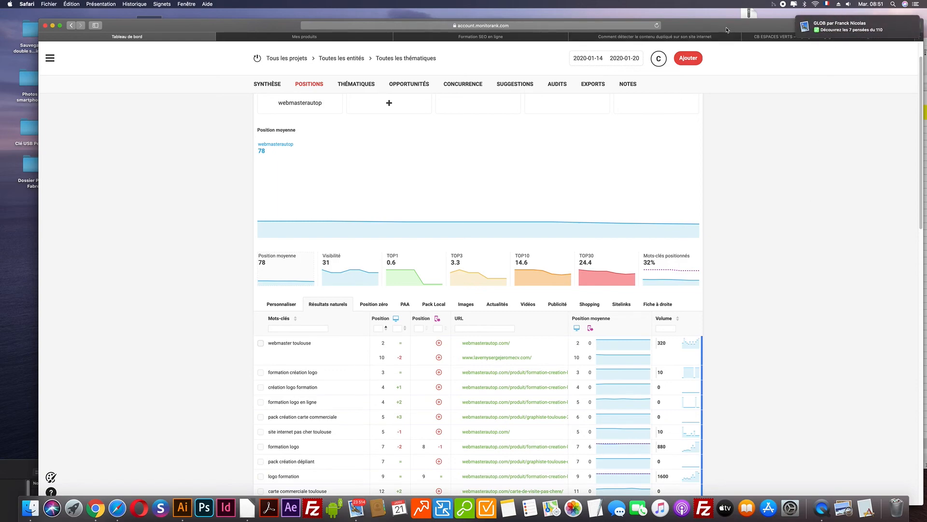
Check the account's keyword-tracking allowance and its monthly breakdown, closing the purchase dialog without ordering
left_click_drag(726, 24, 724, 21)
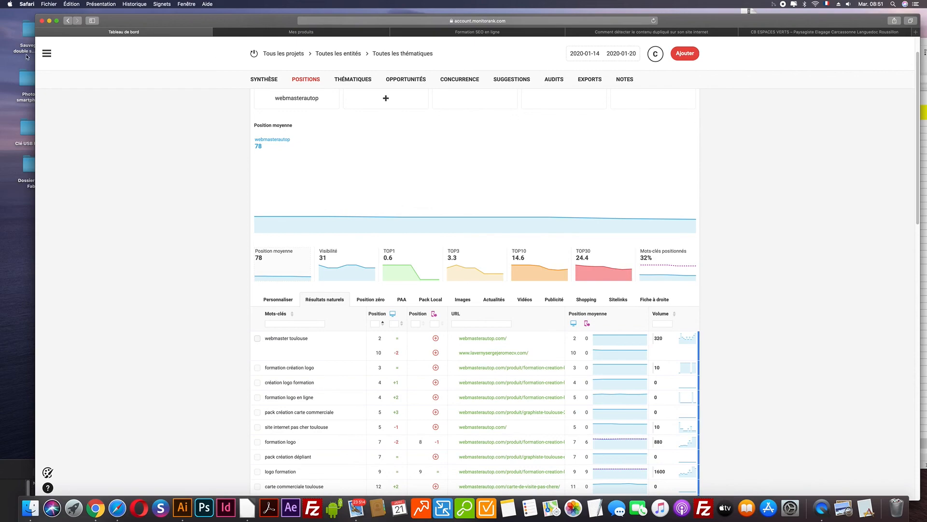
left_click(46, 53)
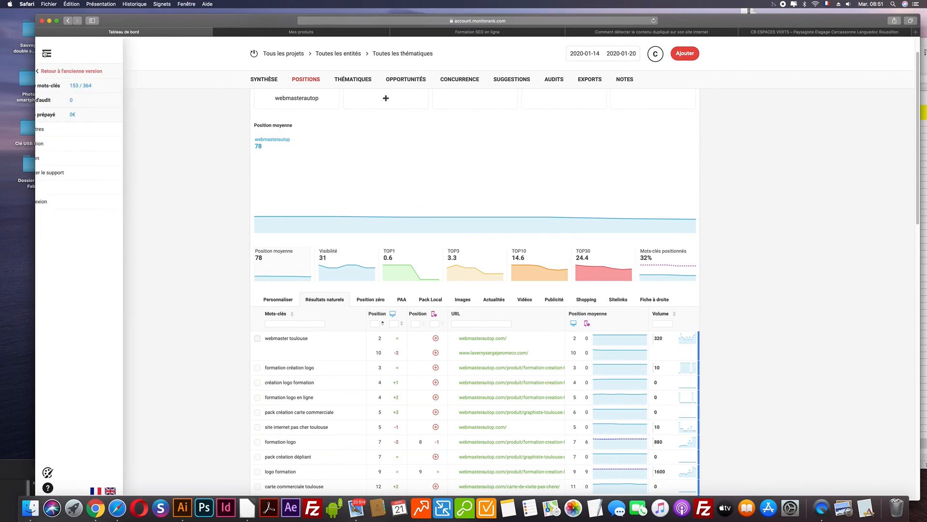
left_click(62, 88)
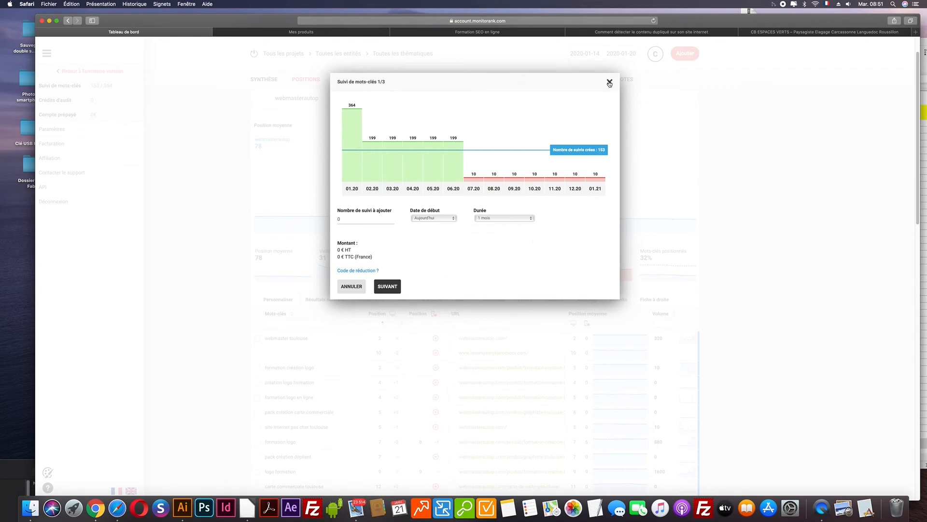
left_click(610, 83)
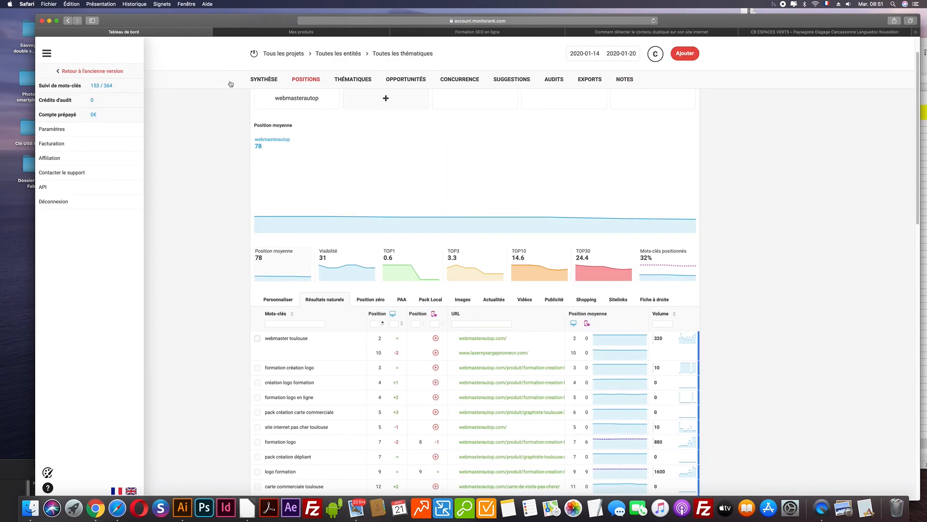
Open the support ticket "Dernière commande non prise en compte" and read through the exchange down to the latest support reply
left_click(65, 173)
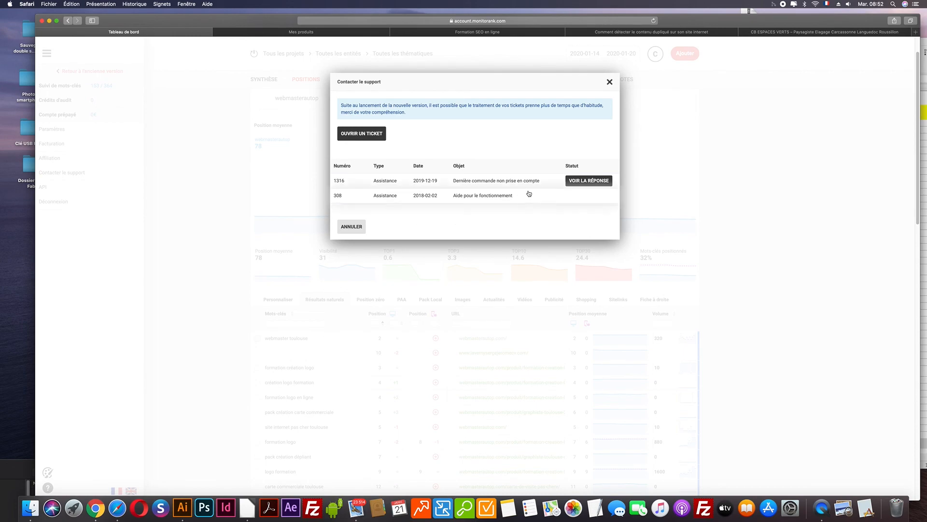
left_click(587, 180)
scroll(586, 181, "down", 10)
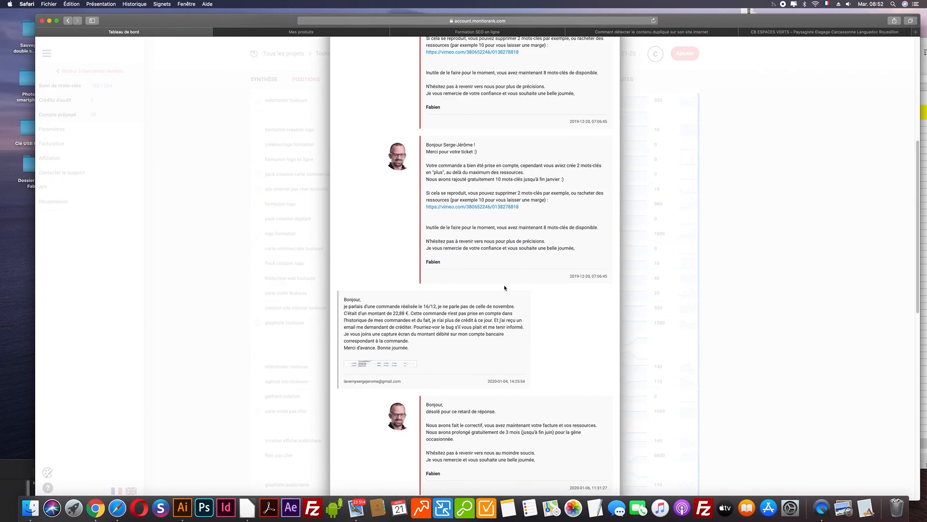
scroll(505, 288, "down", 5)
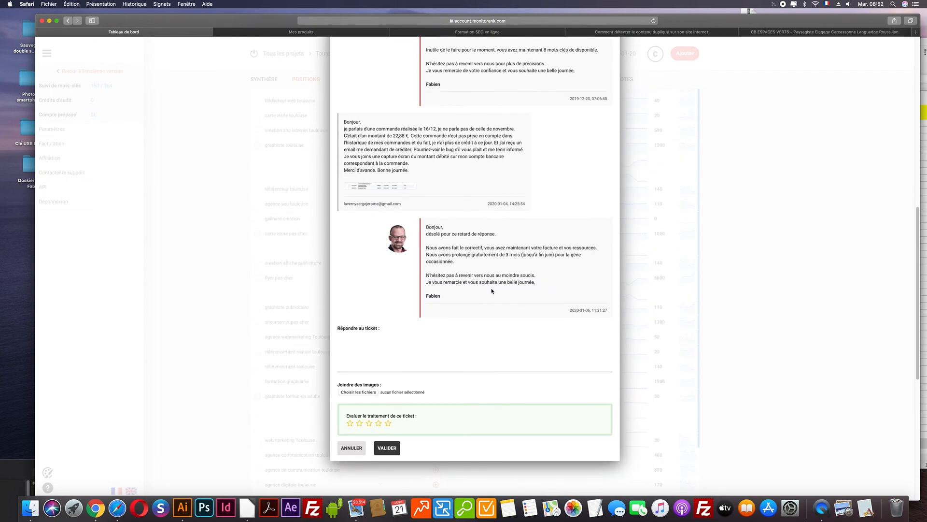
scroll(484, 265, "up", 2)
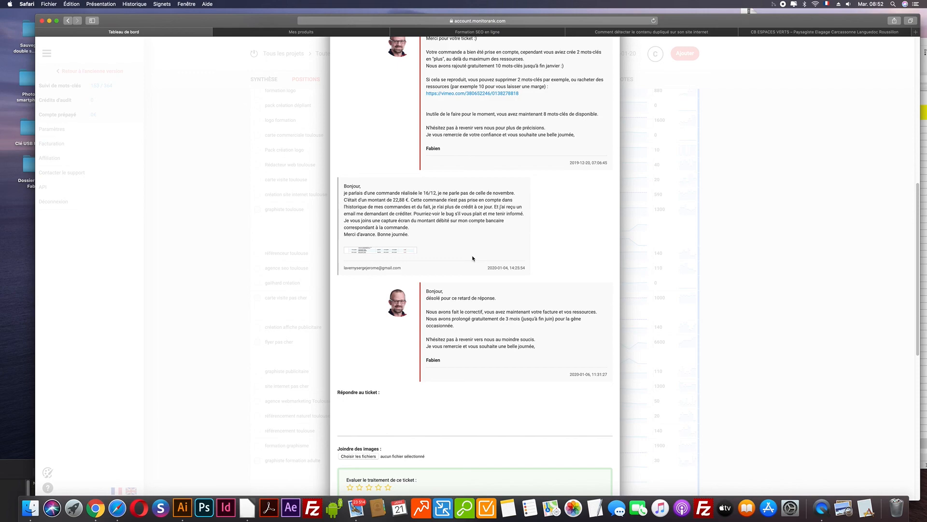
scroll(473, 260, "up", 2)
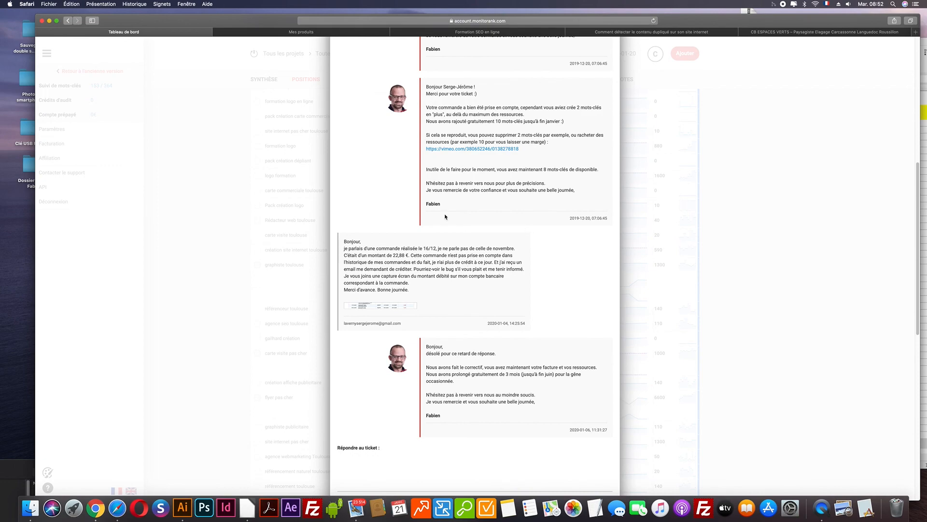
scroll(455, 250, "down", 5)
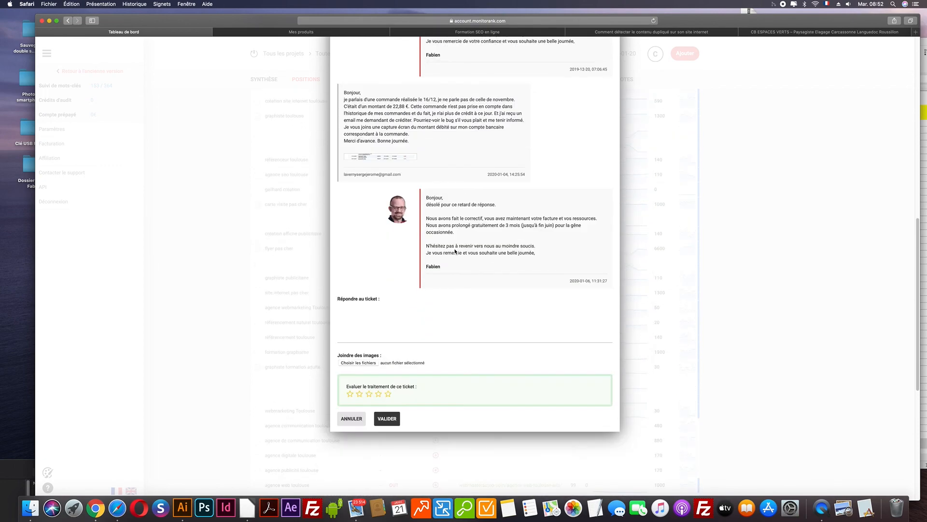
scroll(455, 251, "up", 1)
left_click_drag(426, 201, 586, 233)
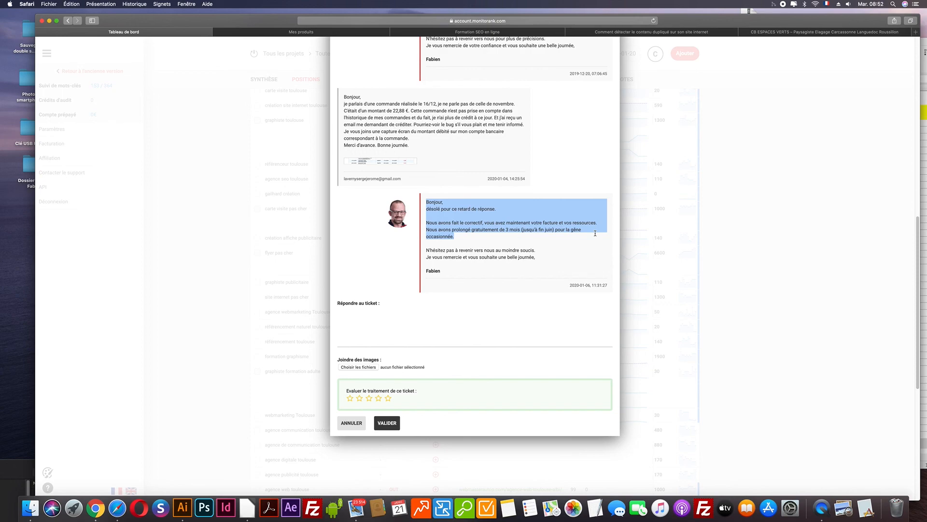
left_click(503, 231)
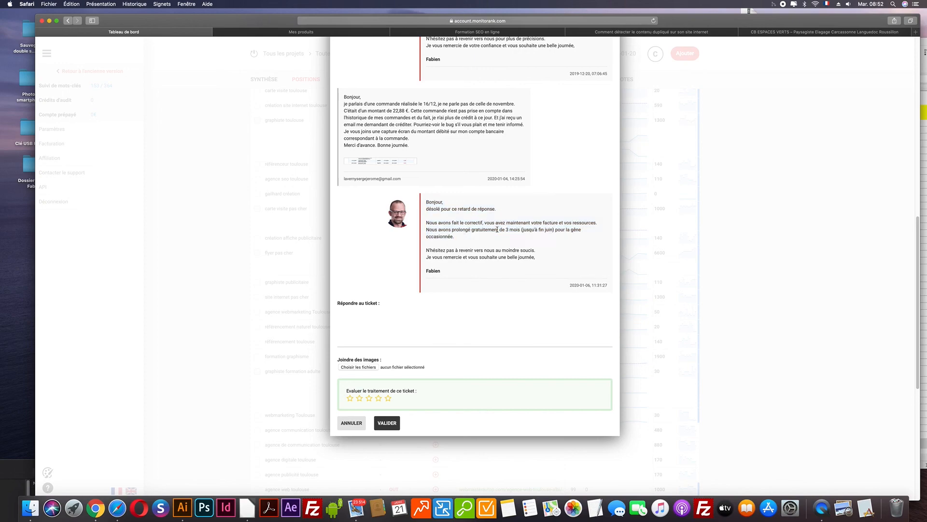
Rate the handling of the support ticket five stars and close the ticket without sending a reply
left_click_drag(480, 229, 540, 242)
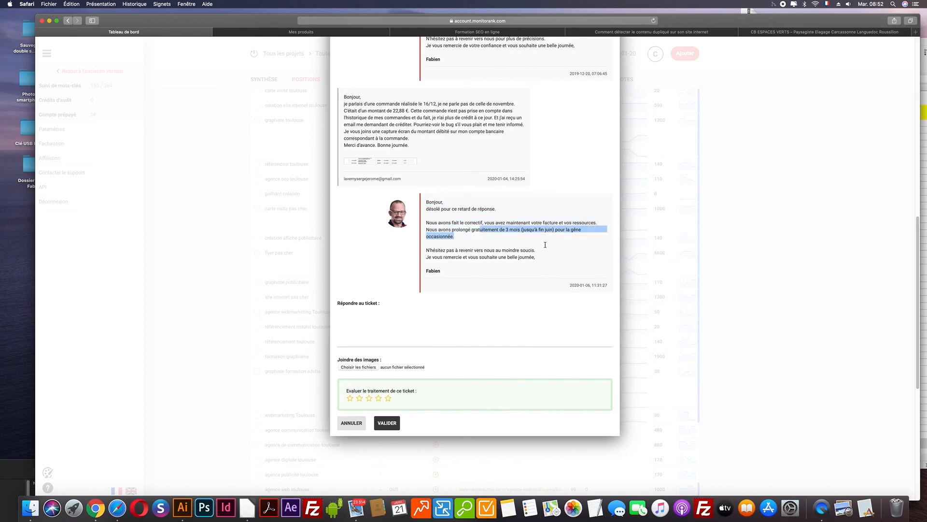
left_click(388, 398)
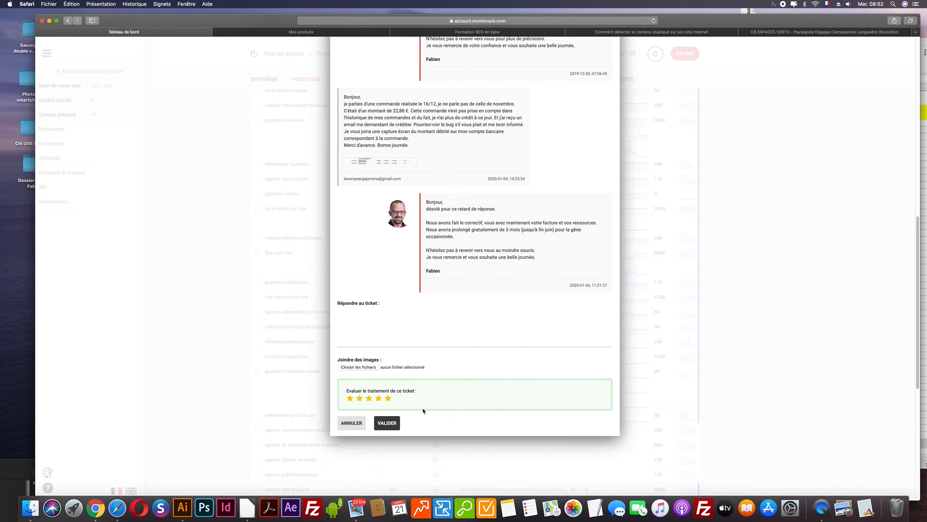
scroll(449, 309, "up", 10)
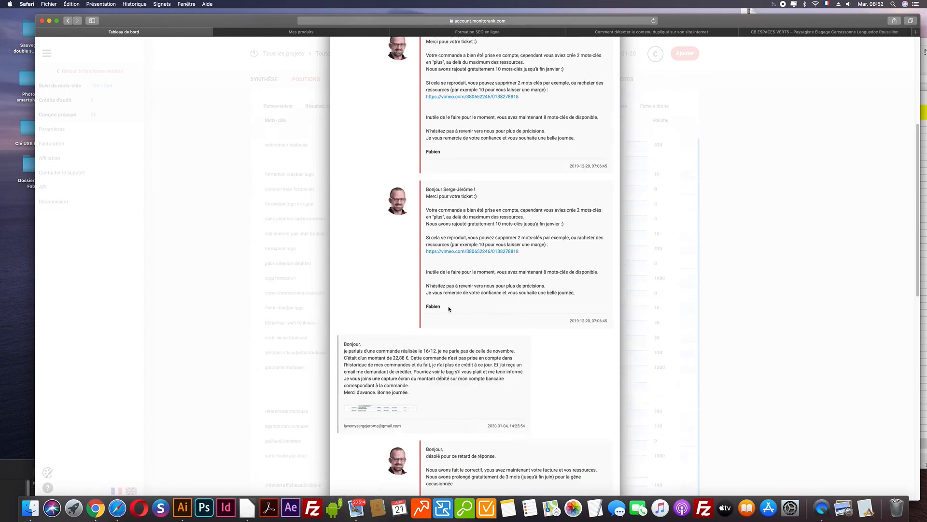
left_click(610, 119)
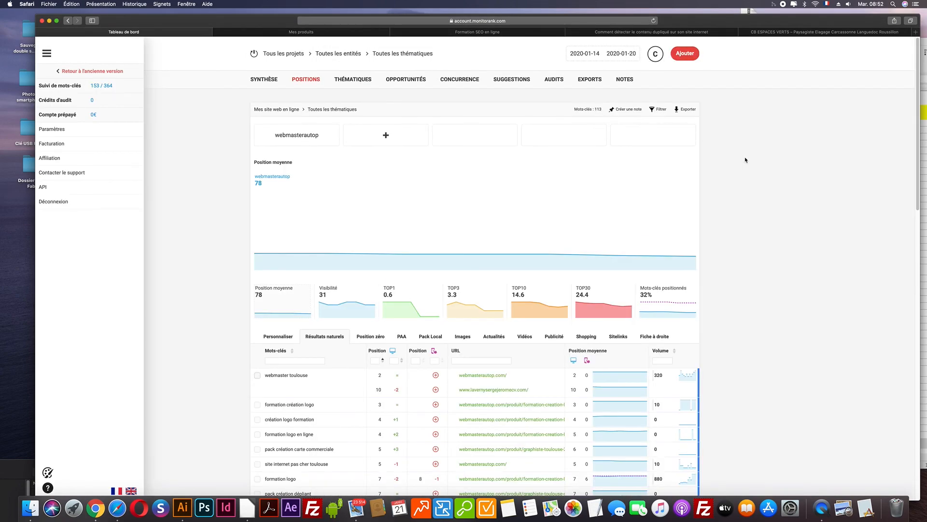
scroll(729, 217, "down", 2)
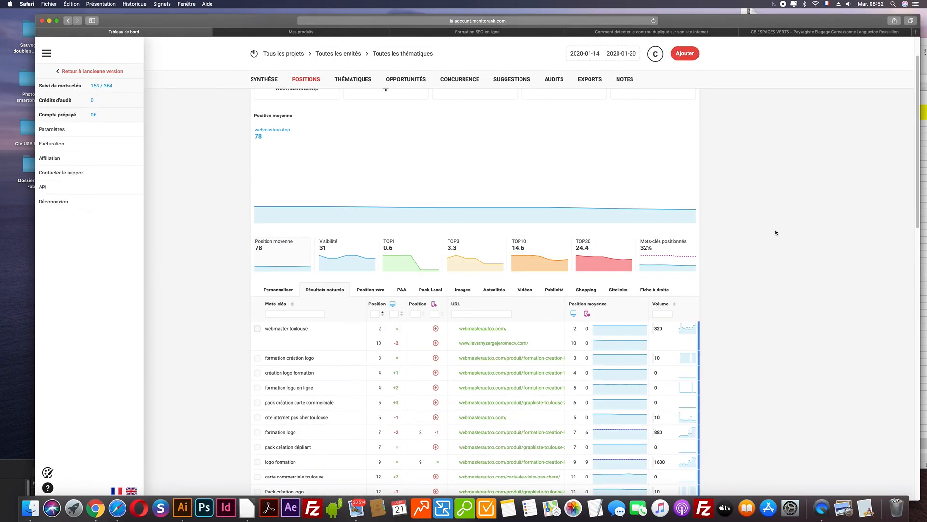
scroll(777, 232, "up", 2)
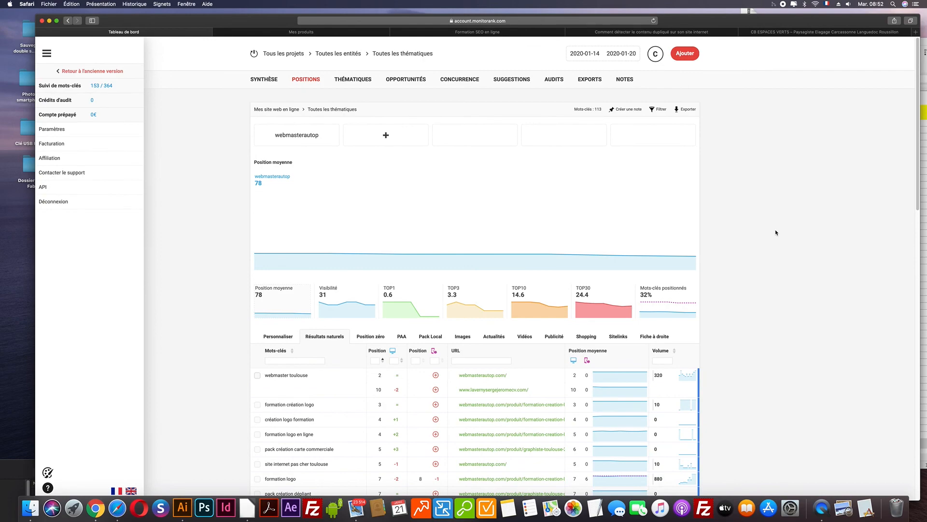
scroll(773, 233, "down", 1)
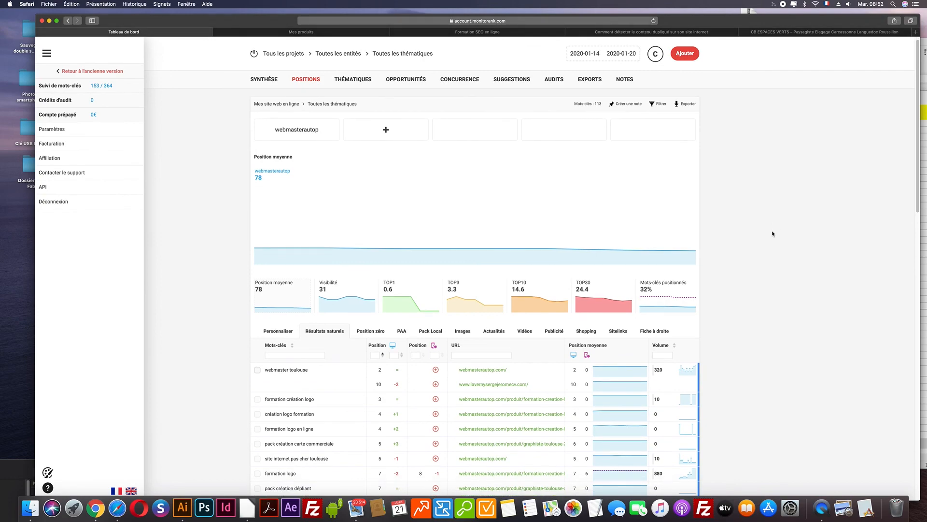
scroll(772, 234, "down", 3)
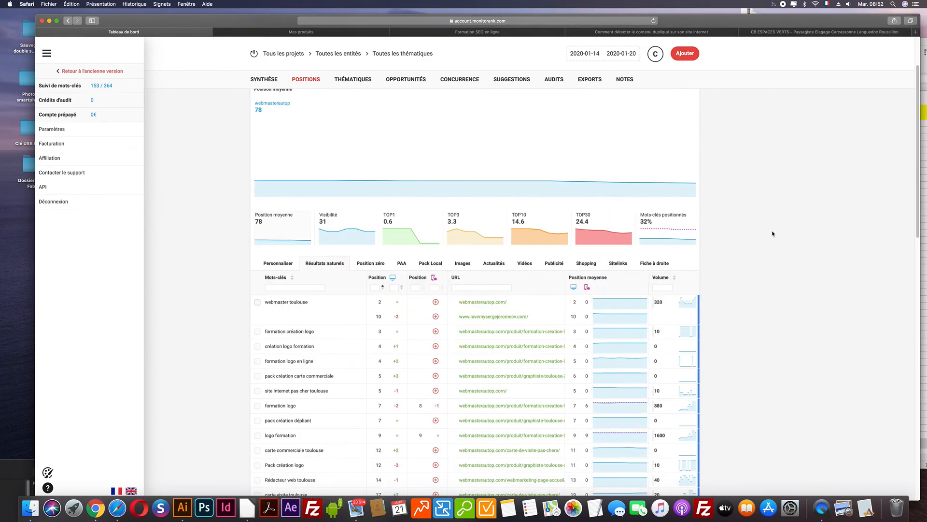